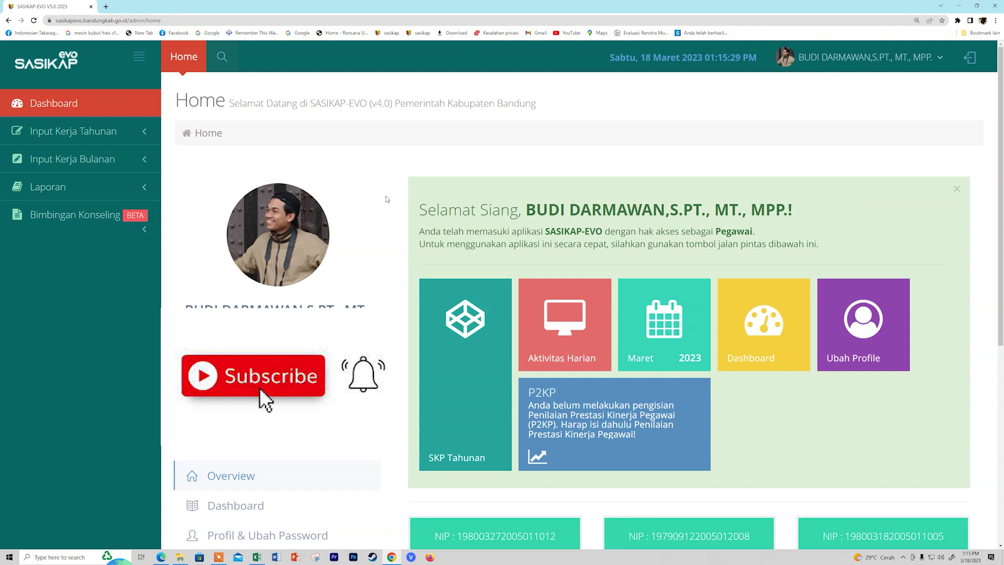
# - Open the monthly performance realisation list (Realisasi Kinerja Bulanan) and filter it to month 02
pyautogui.click(111, 159)
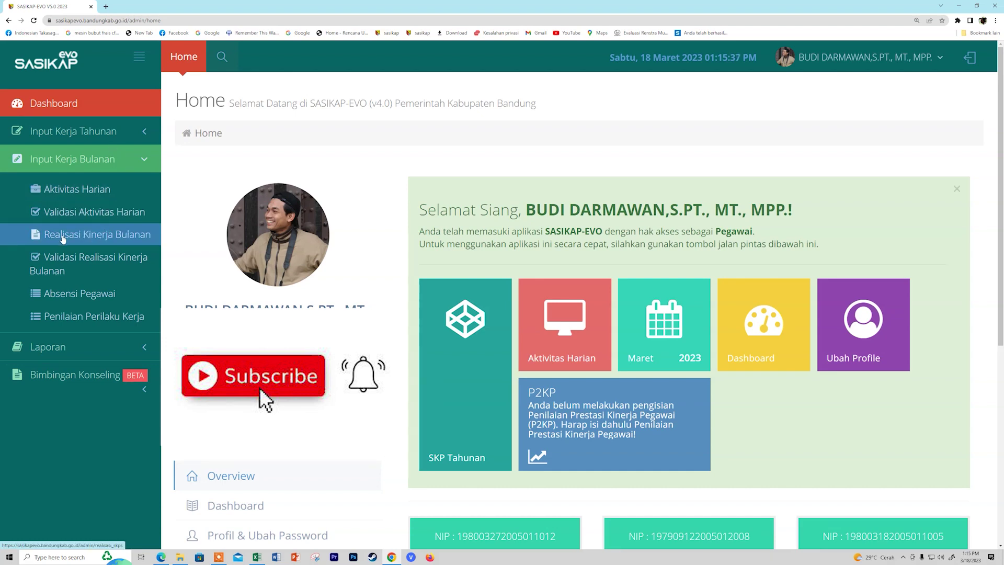
pyautogui.click(47, 236)
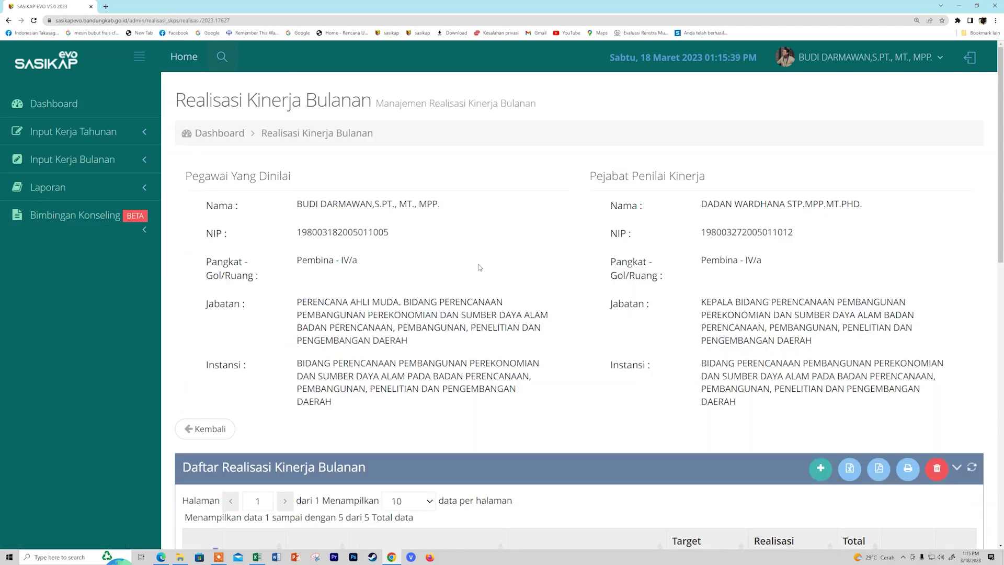
pyautogui.scroll(-7, 479, 267)
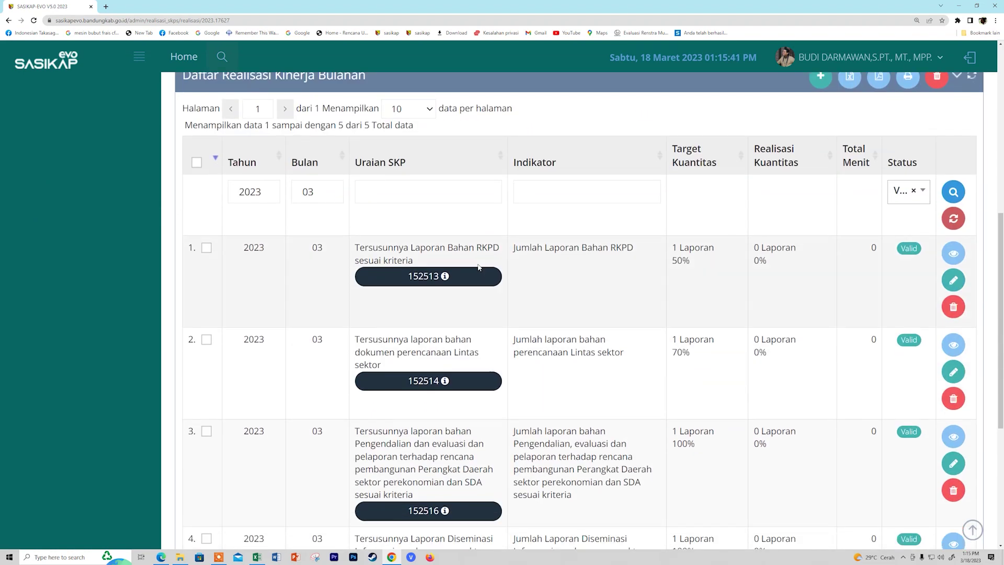
pyautogui.click(327, 191)
pyautogui.press('BackSpace')
pyautogui.write('2')
pyautogui.press('Return')
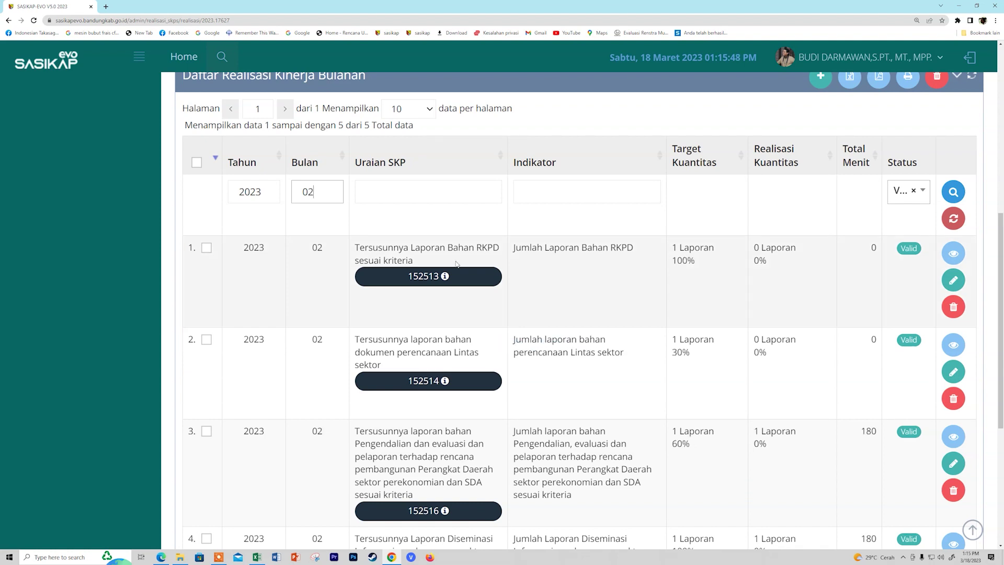
# - Examine the target quantity, realised quantity, total minutes and status of each February SKP entry
pyautogui.scroll(-1, 456, 264)
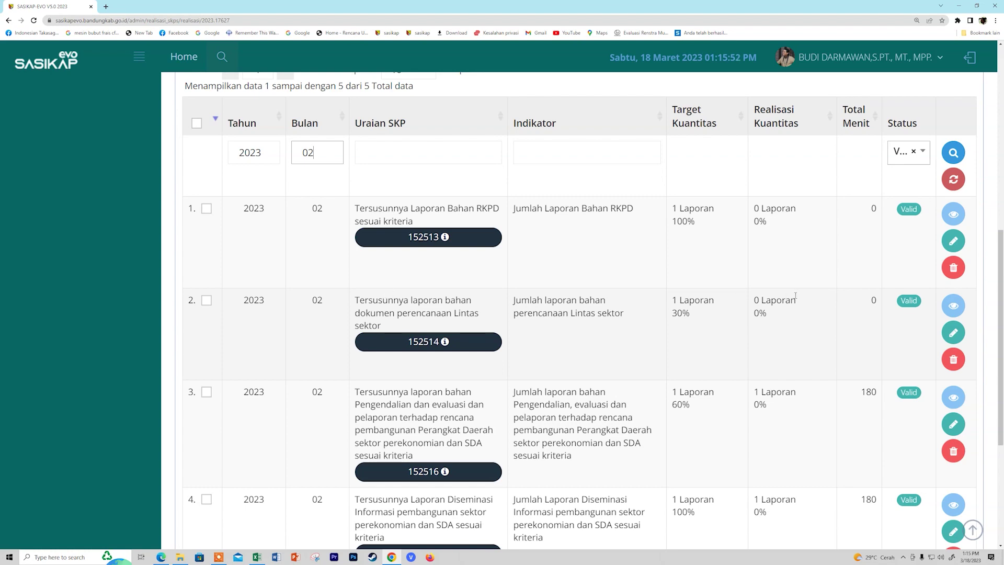
pyautogui.scroll(-3, 463, 260)
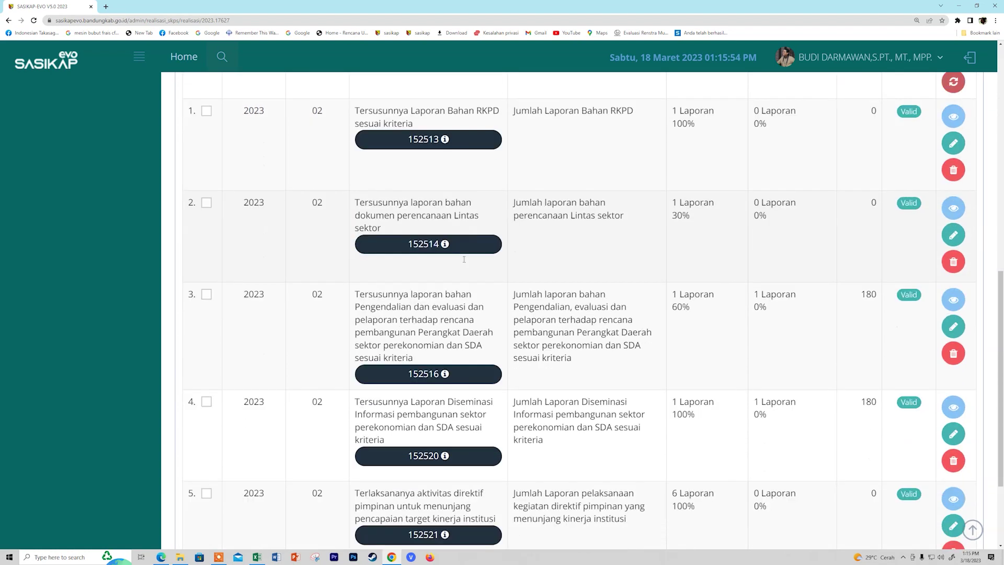
pyautogui.scroll(1, 465, 261)
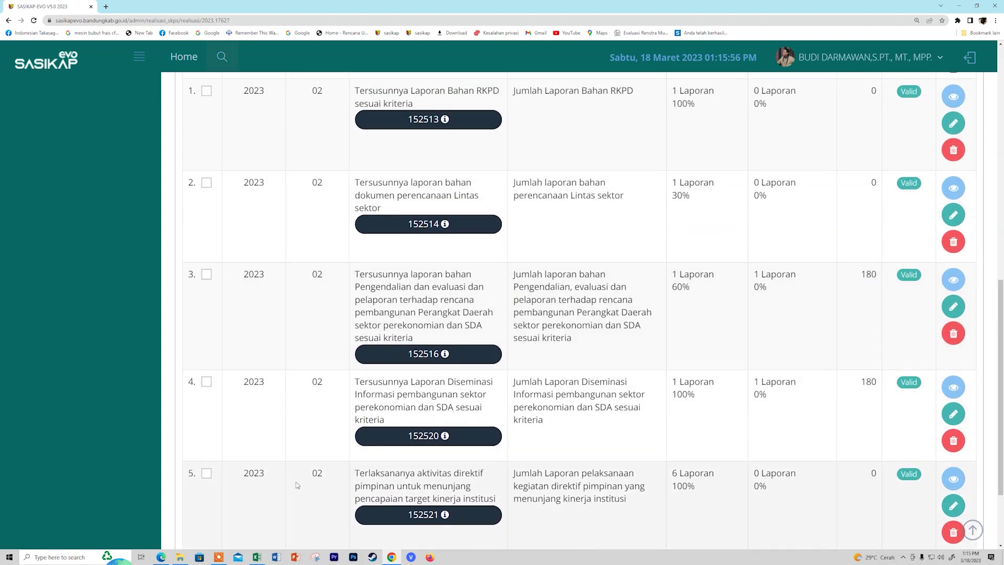
pyautogui.scroll(3, 633, 487)
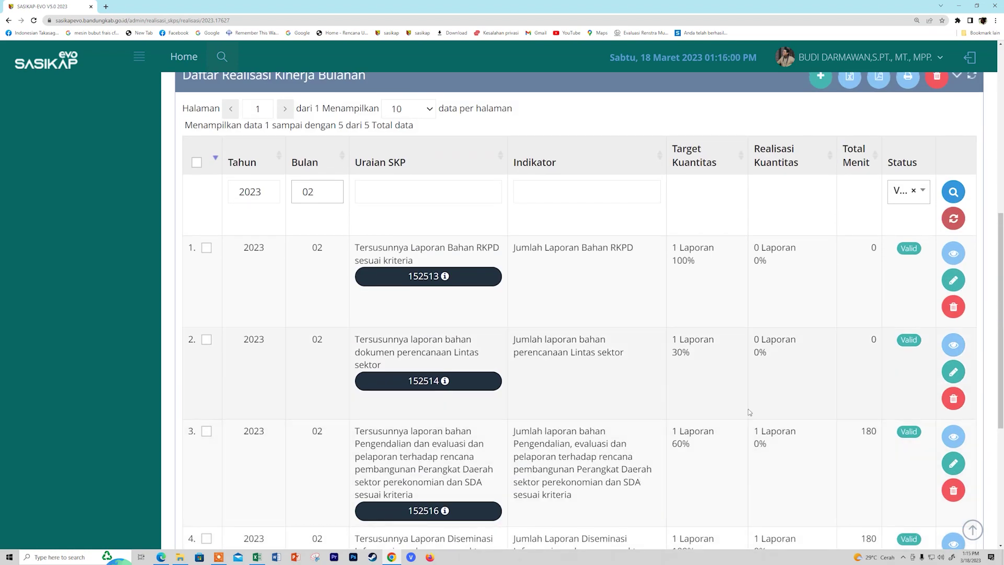
pyautogui.scroll(-2, 749, 412)
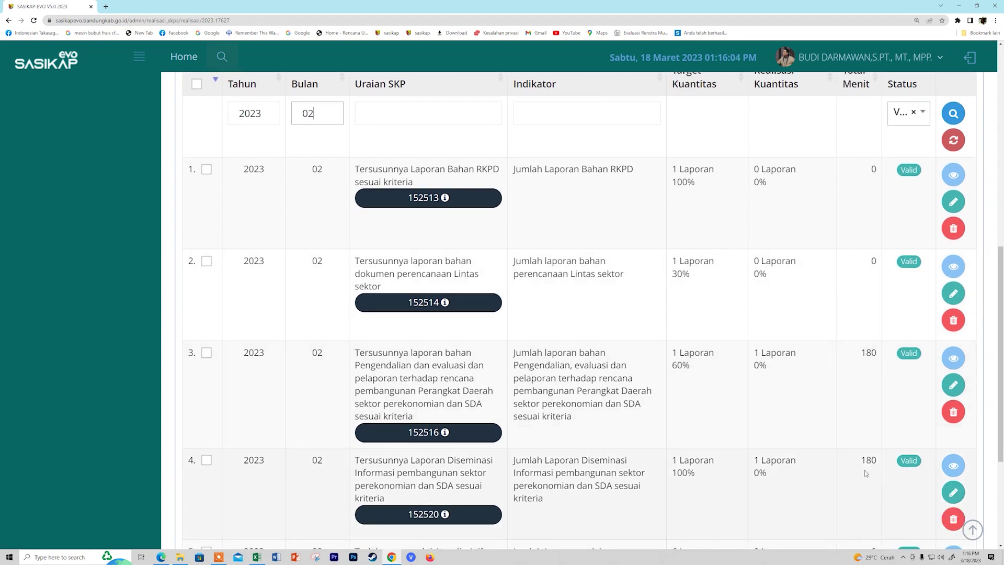
pyautogui.scroll(1, 836, 421)
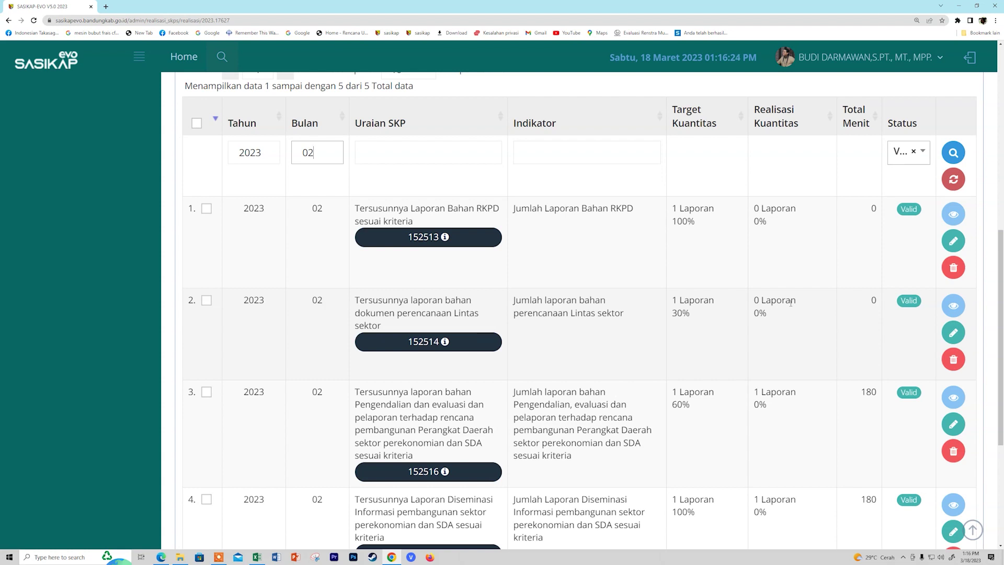
pyautogui.scroll(-2, 769, 421)
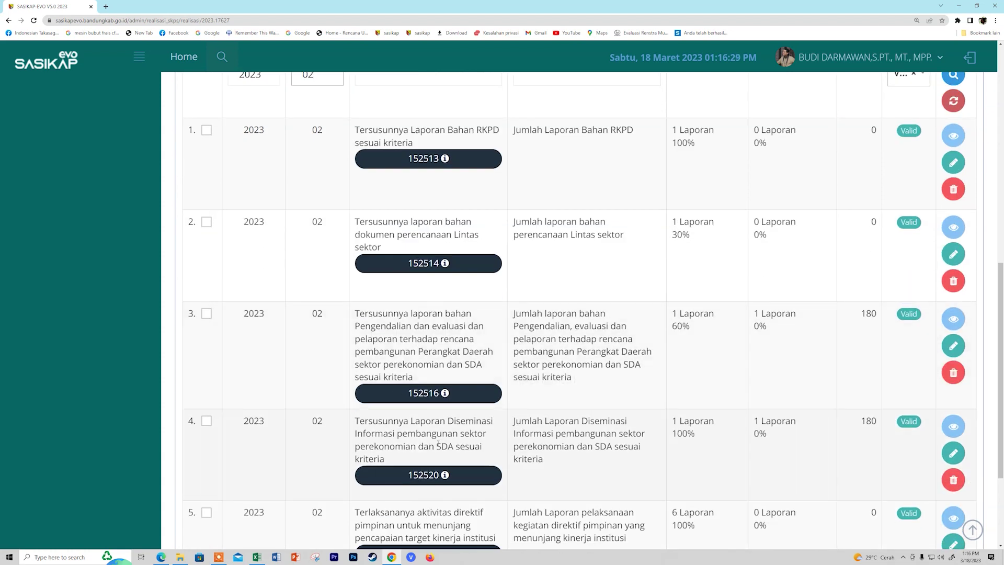
pyautogui.scroll(2, 692, 381)
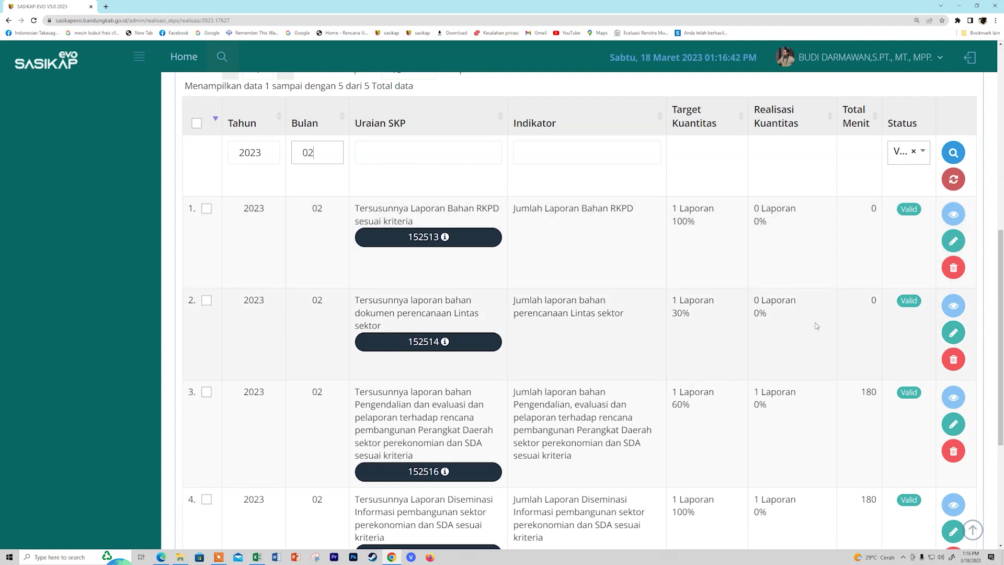
pyautogui.scroll(-1, 808, 397)
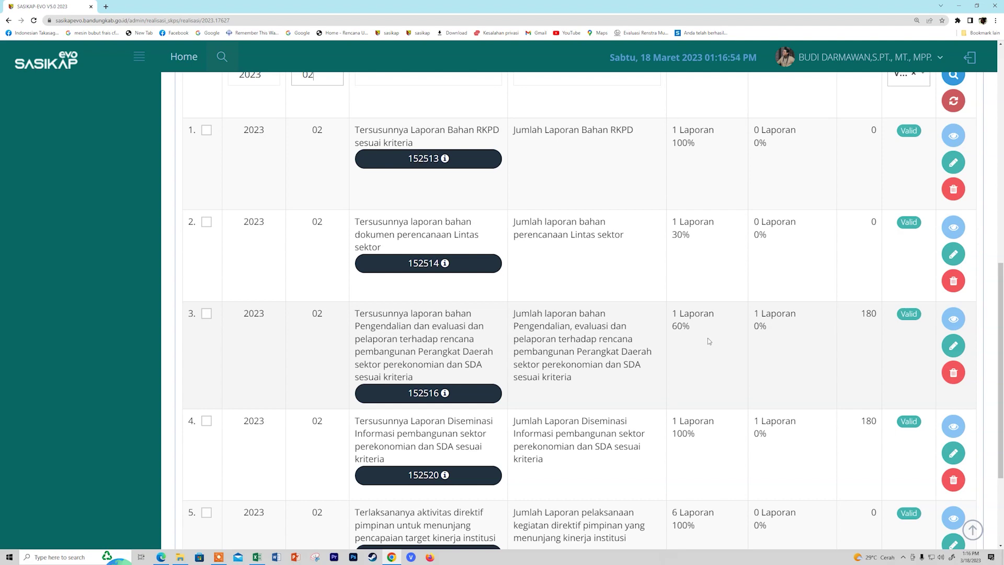
pyautogui.scroll(-3, 844, 434)
pyautogui.scroll(8, 844, 434)
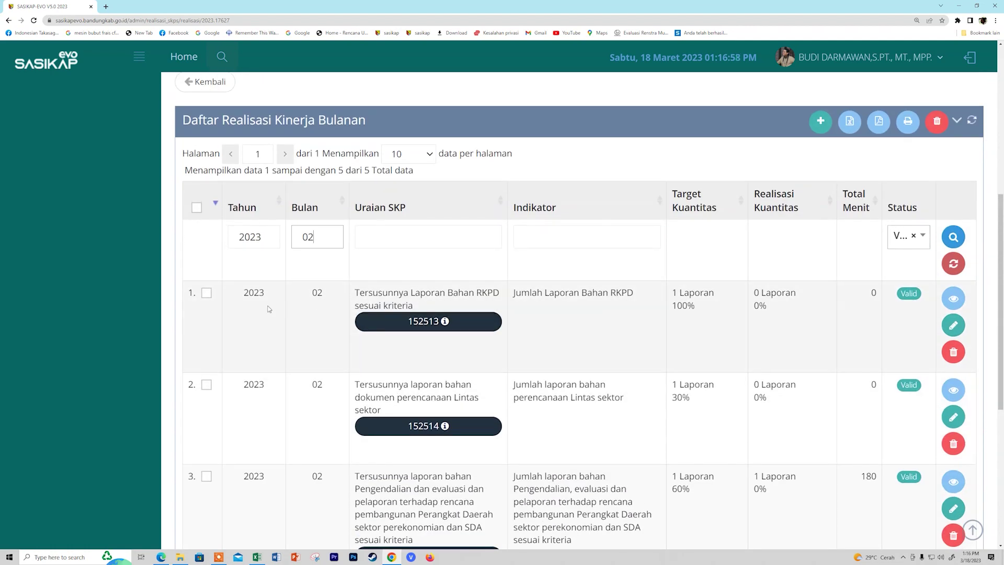
pyautogui.scroll(-2, 268, 309)
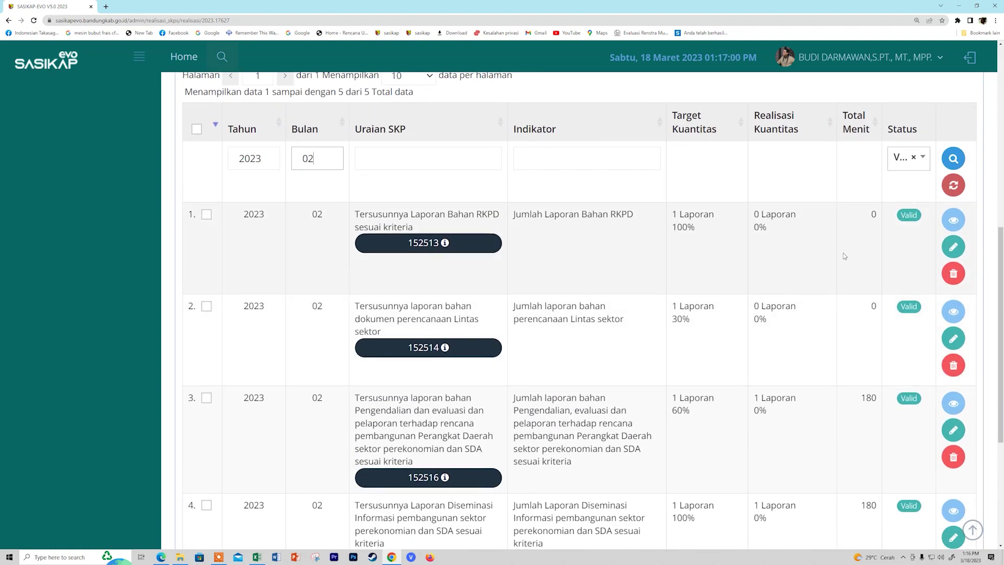
pyautogui.scroll(-2, 845, 256)
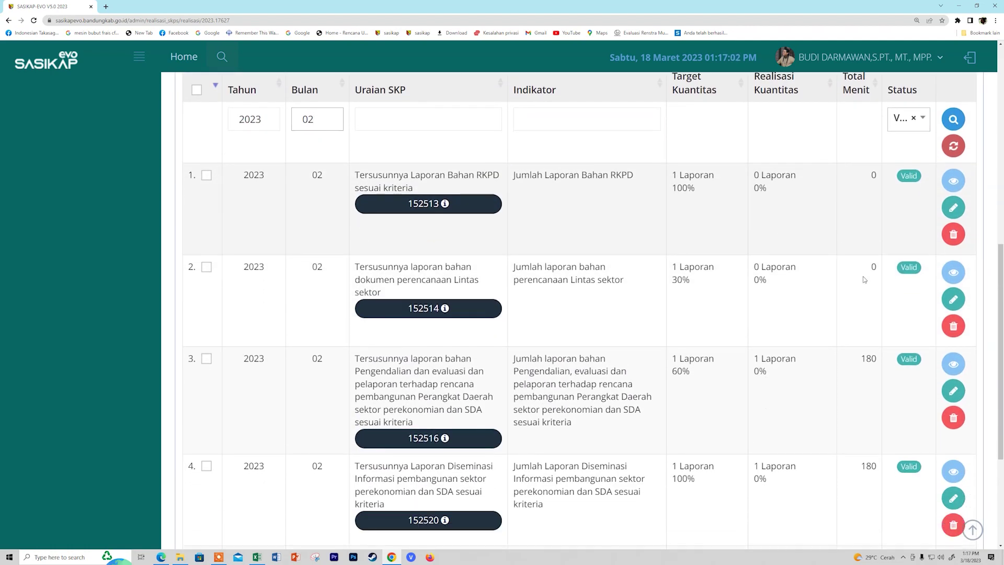
pyautogui.scroll(-2, 851, 350)
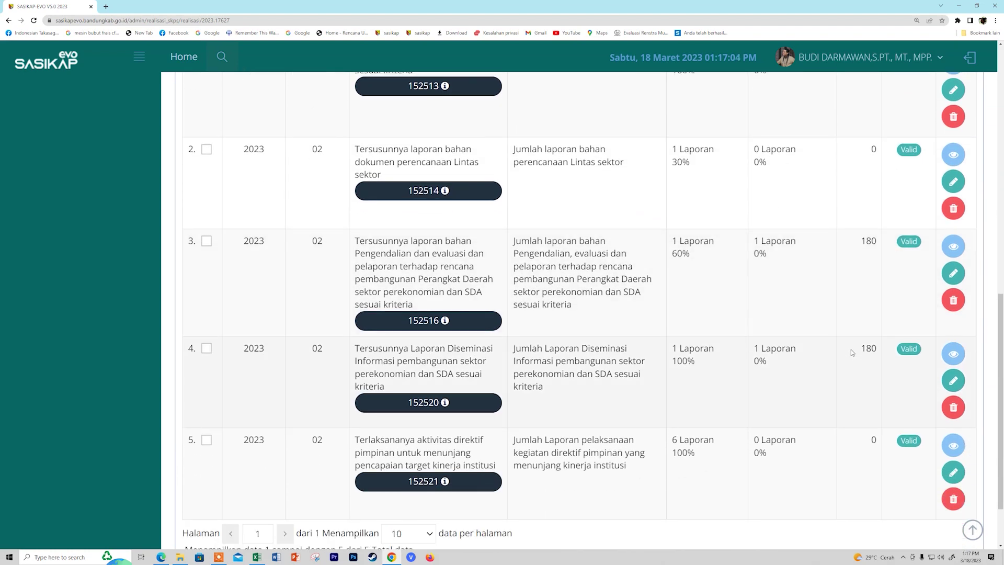
pyautogui.scroll(3, 851, 349)
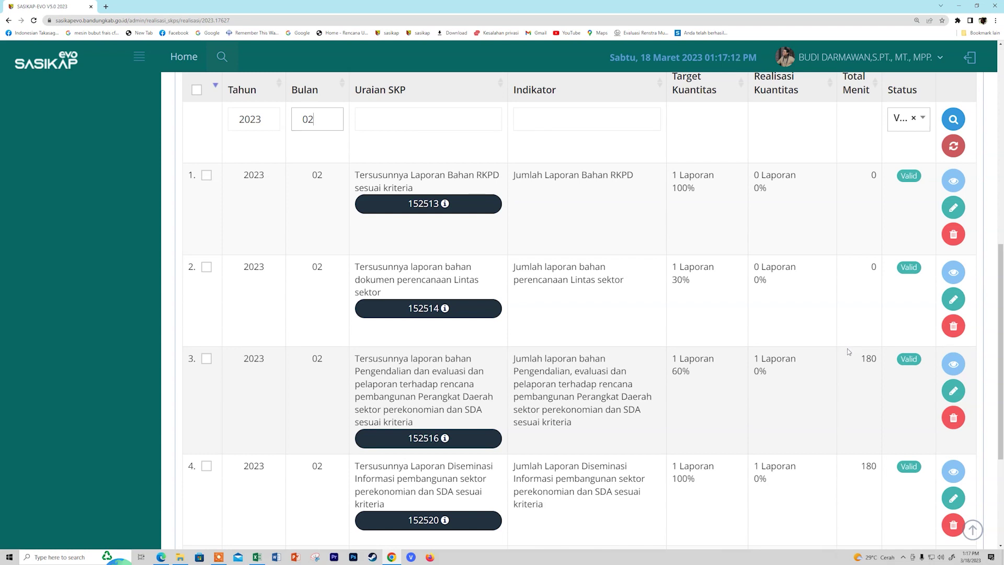
pyautogui.scroll(-1, 848, 352)
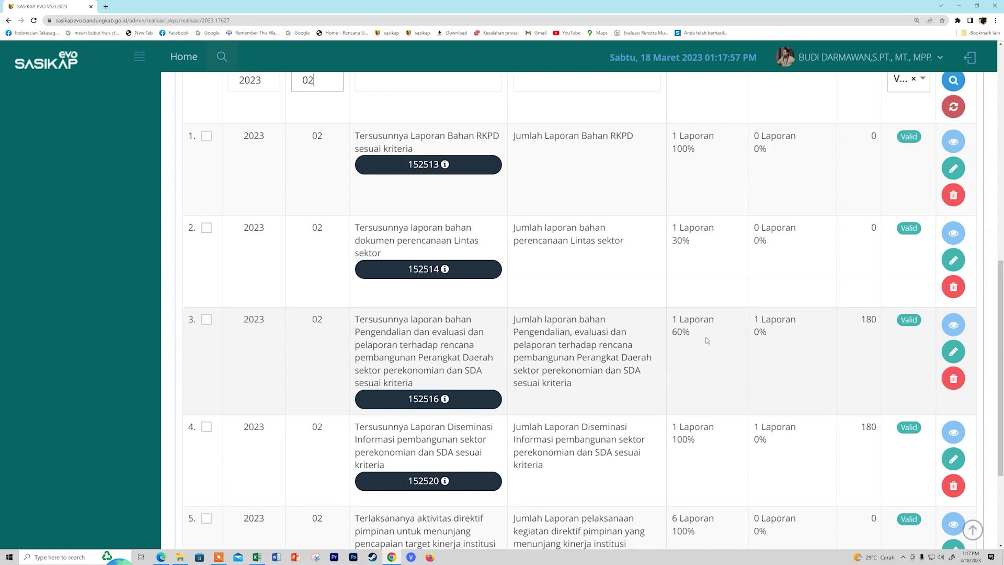
# - Open the third February entry, the Pengendalian dan evaluasi report, for editing and advance past its SKP information and targets to Realisasi
pyautogui.click(958, 354)
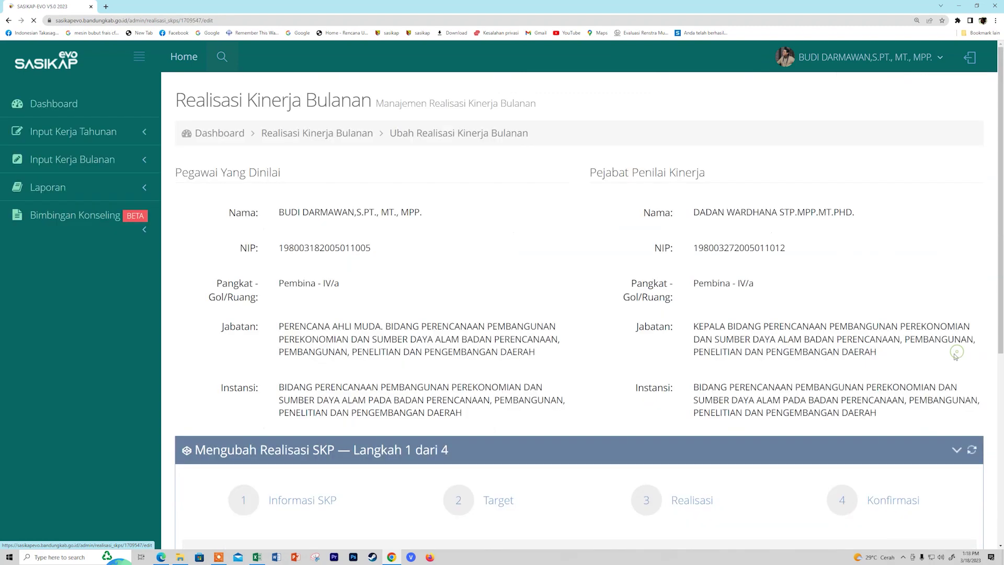
pyautogui.scroll(-3, 533, 393)
pyautogui.scroll(-2, 534, 393)
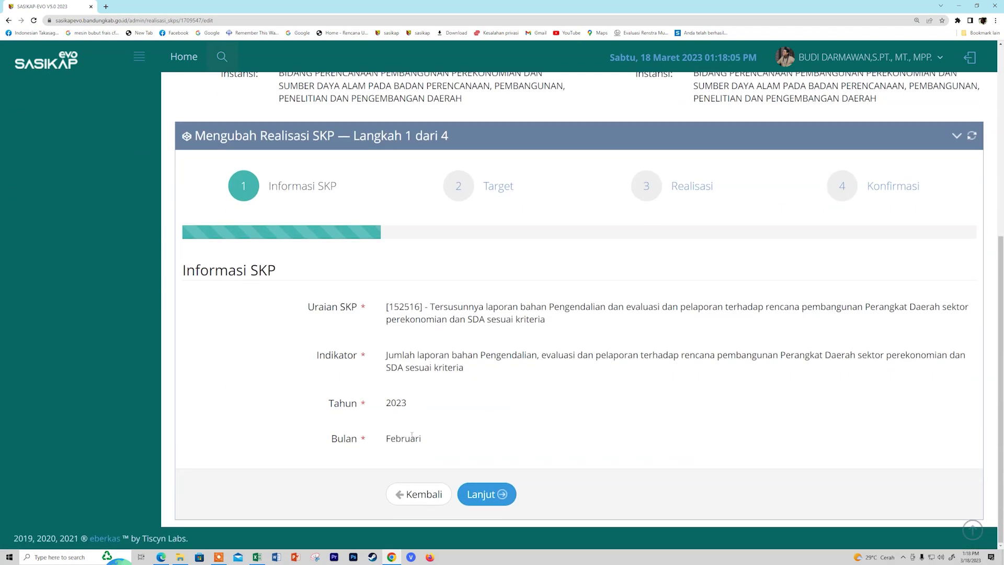
pyautogui.click(483, 495)
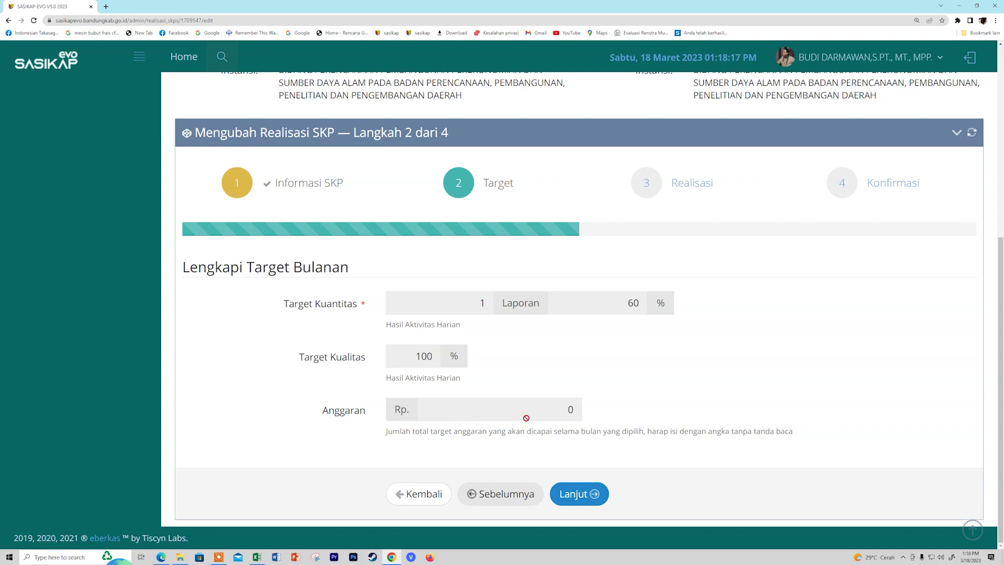
pyautogui.click(596, 493)
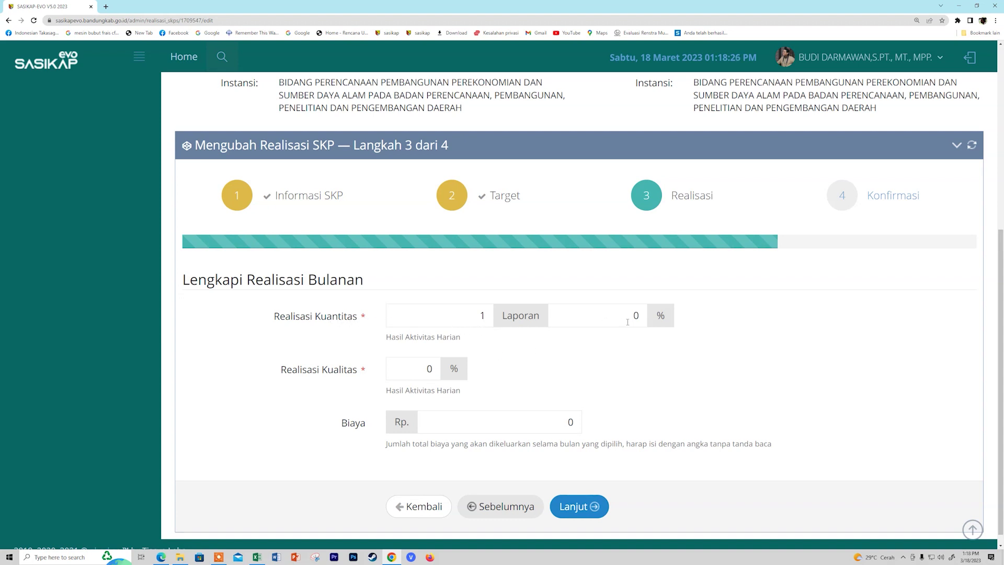
# - Set the Realisasi Kuantitas percentage to 60% and Realisasi Kualitas to 100%, and continue to the confirmation stage
pyautogui.doubleClick(646, 316)
pyautogui.write('60')
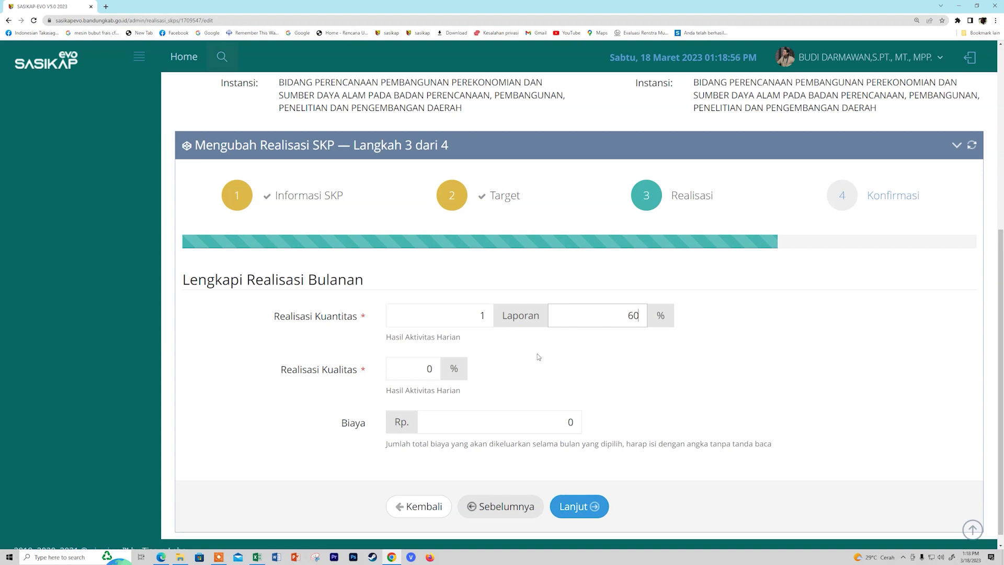
pyautogui.doubleClick(440, 366)
pyautogui.write('100')
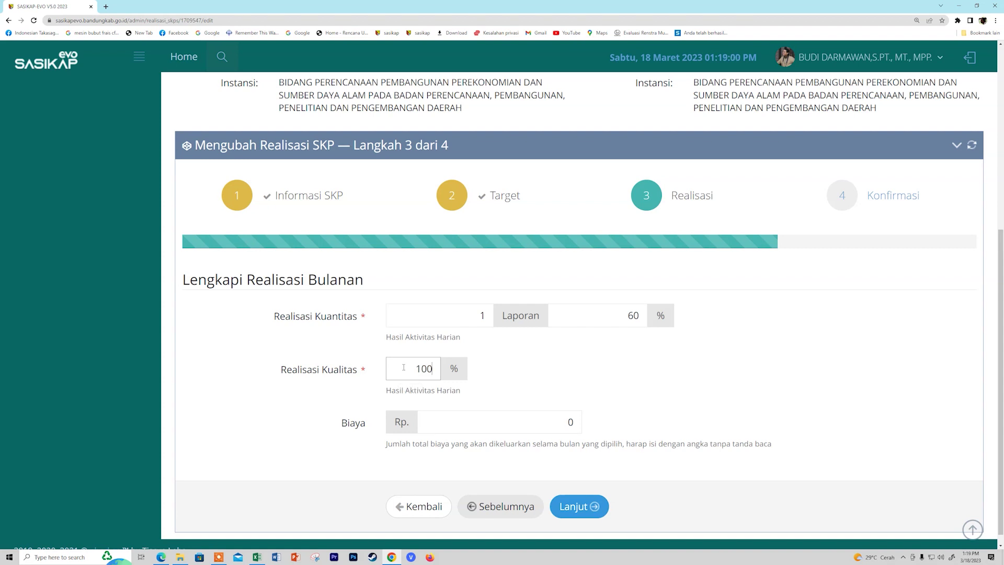
pyautogui.scroll(-1, 405, 371)
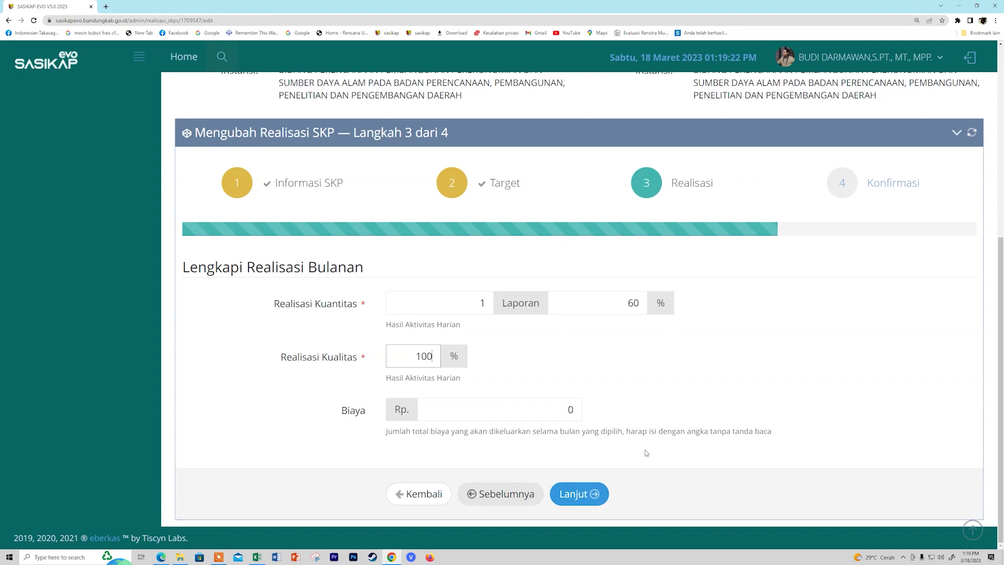
pyautogui.click(585, 494)
# - Attach "asumsi produksi kotoran ternak.xlsx" from the Documents folder as the Bukti Kinerja document
pyautogui.scroll(-12, 701, 403)
pyautogui.scroll(-2, 701, 403)
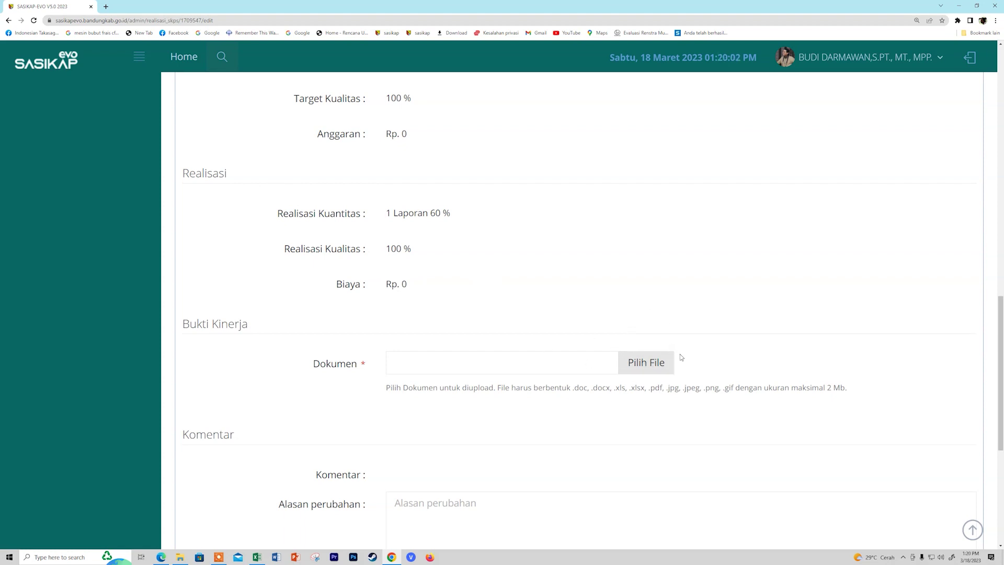
pyautogui.scroll(-2, 640, 405)
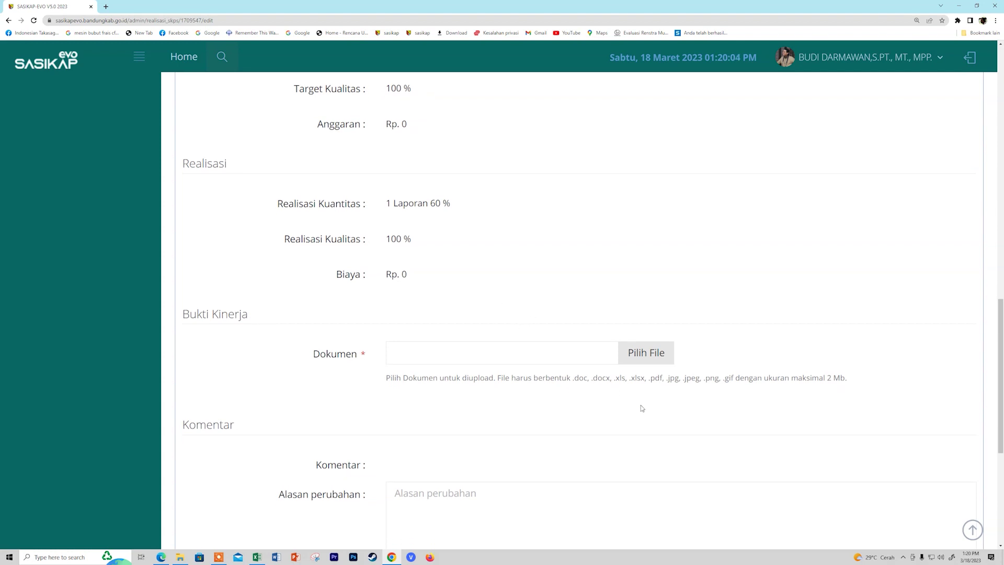
pyautogui.scroll(1, 637, 401)
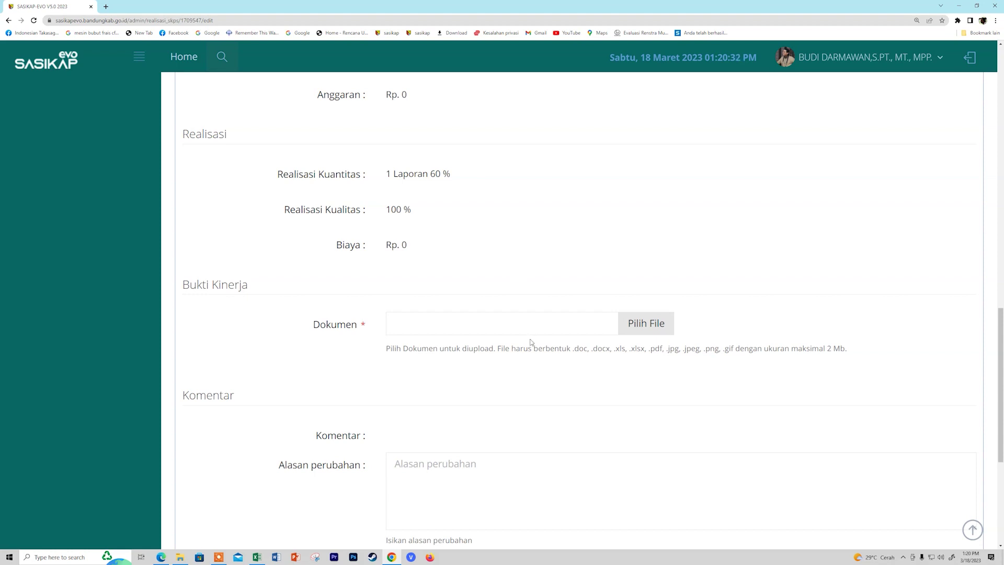
pyautogui.click(645, 324)
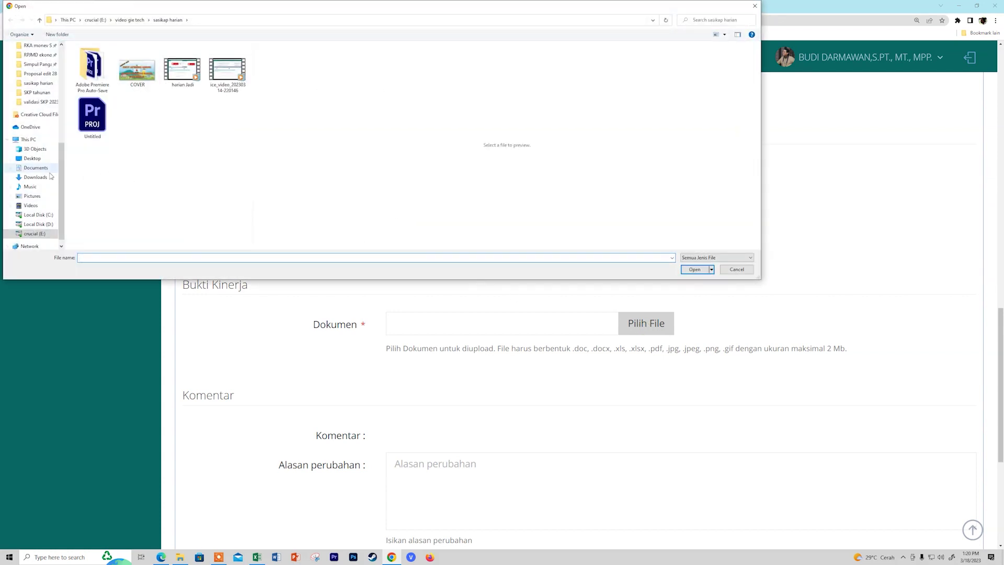
pyautogui.click(36, 168)
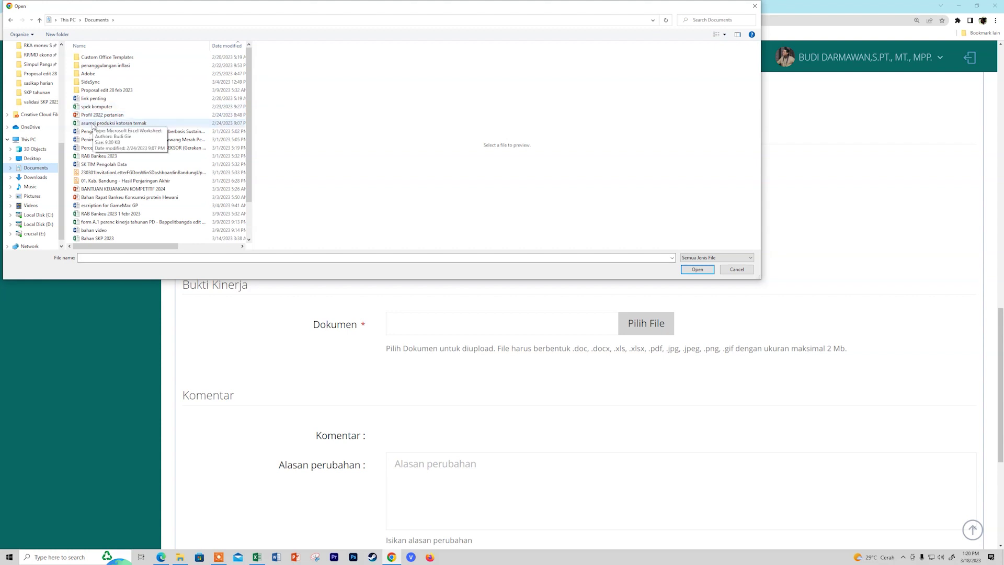
pyautogui.click(94, 125)
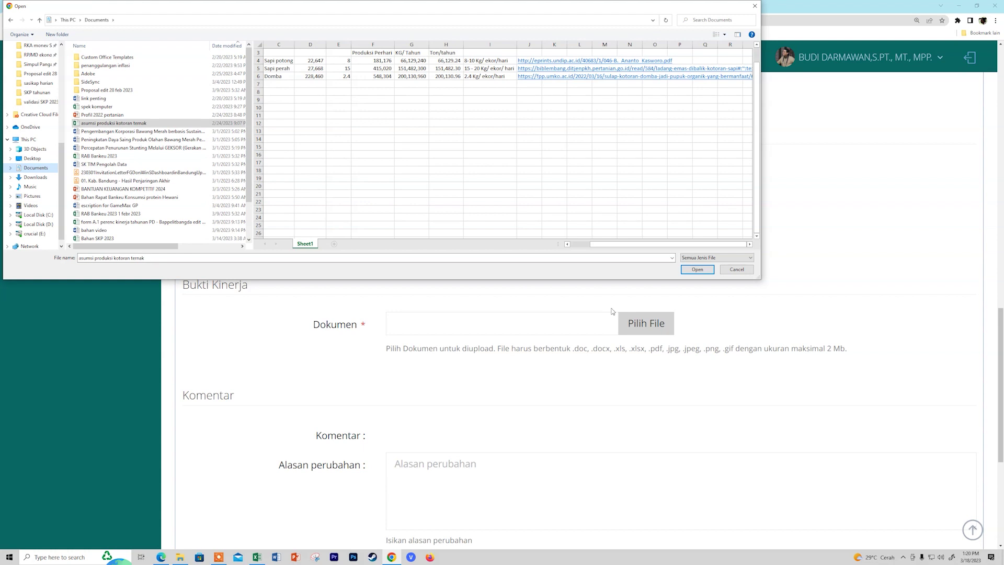
pyautogui.click(693, 272)
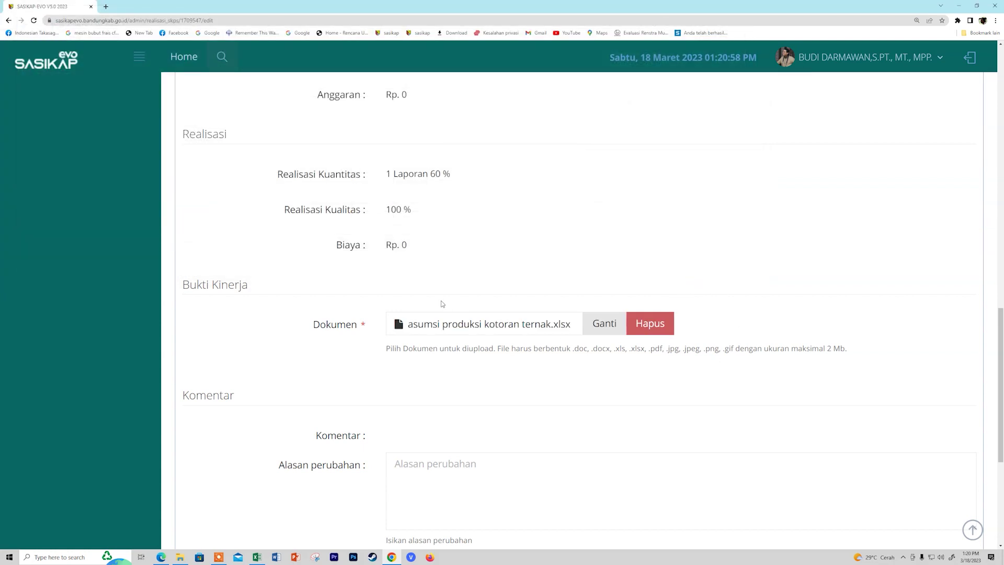
# - Give "Laporan Baru selesai 60%" as the Alasan perubahan and save the realisation
pyautogui.scroll(-2, 525, 306)
pyautogui.click(478, 366)
pyautogui.scroll(-2, 618, 359)
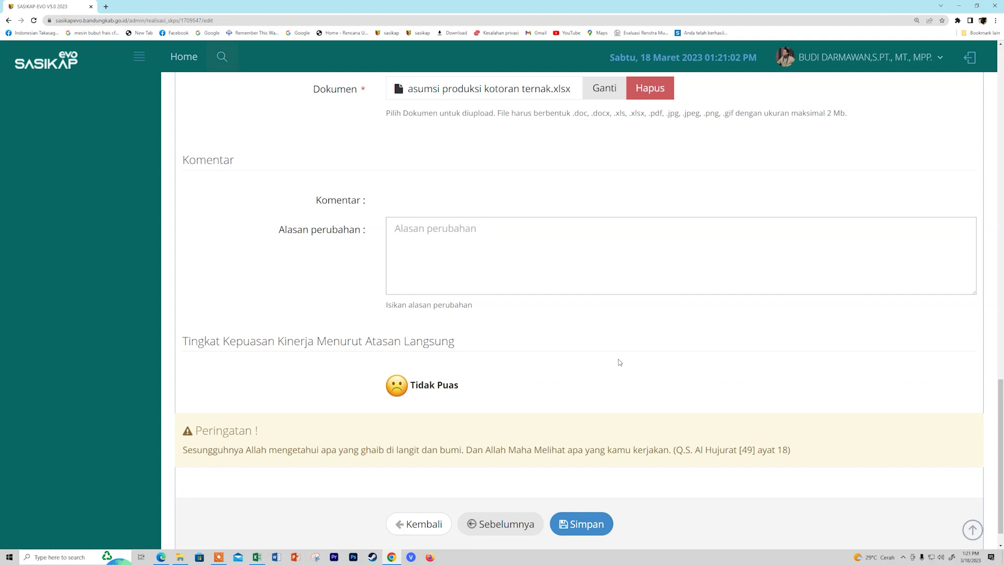
pyautogui.scroll(1, 619, 362)
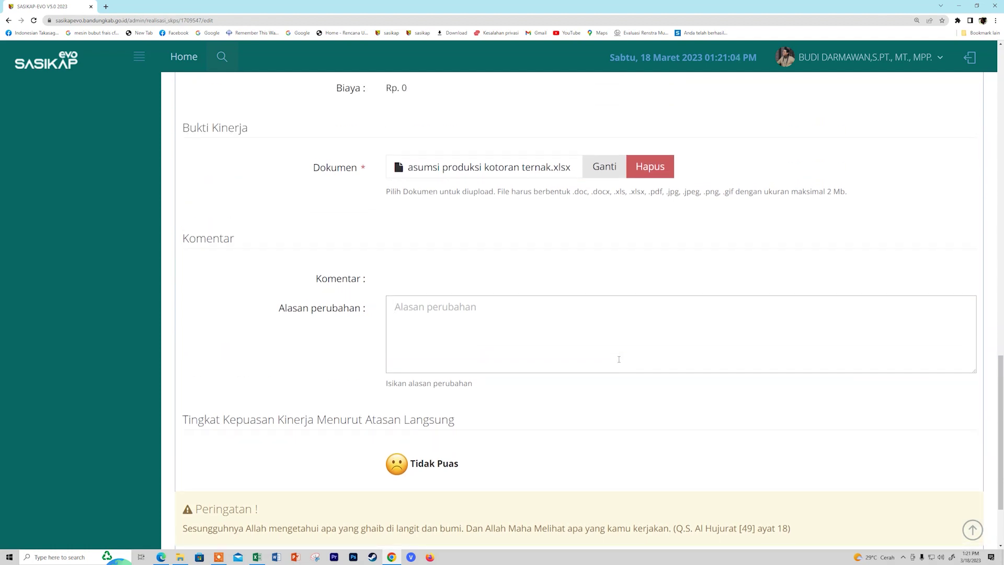
pyautogui.write('Laporan Baru selesai ')
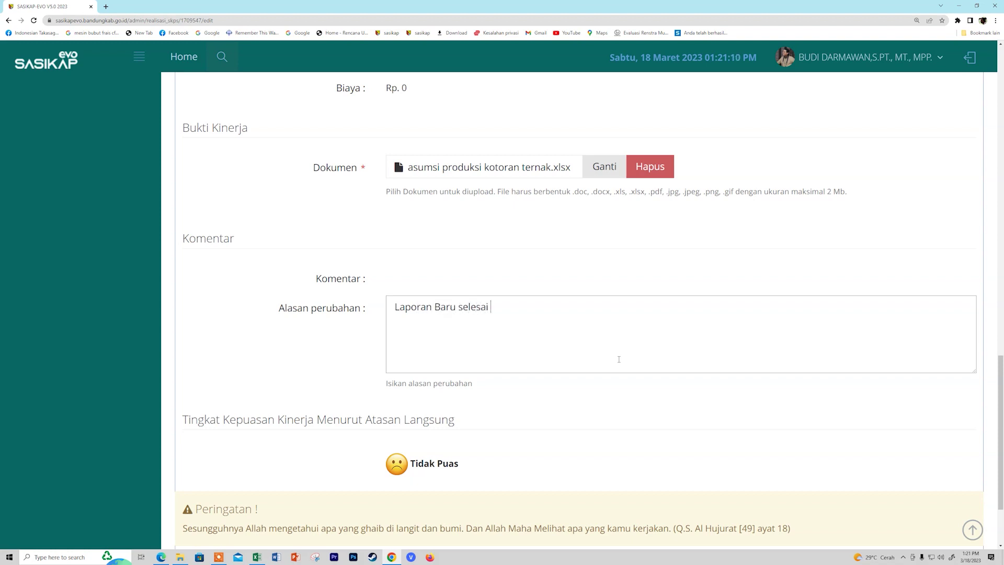
pyautogui.write('60%')
pyautogui.scroll(-1, 555, 297)
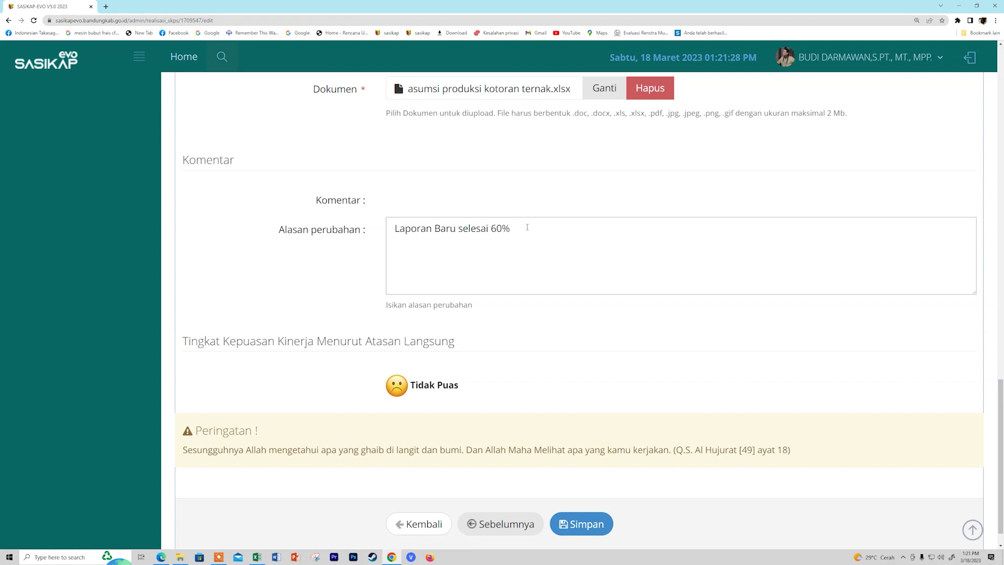
pyautogui.scroll(-1, 527, 227)
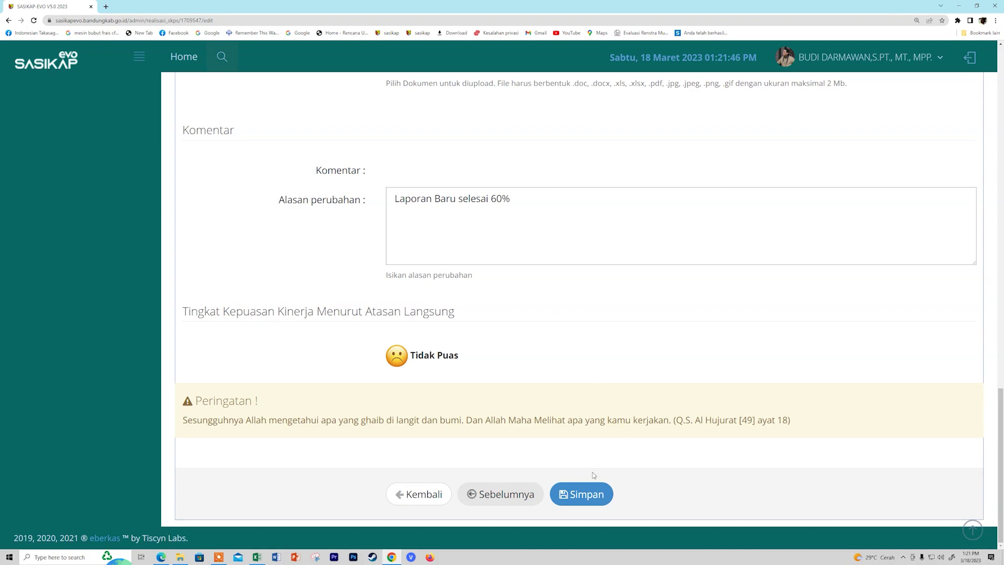
pyautogui.click(592, 497)
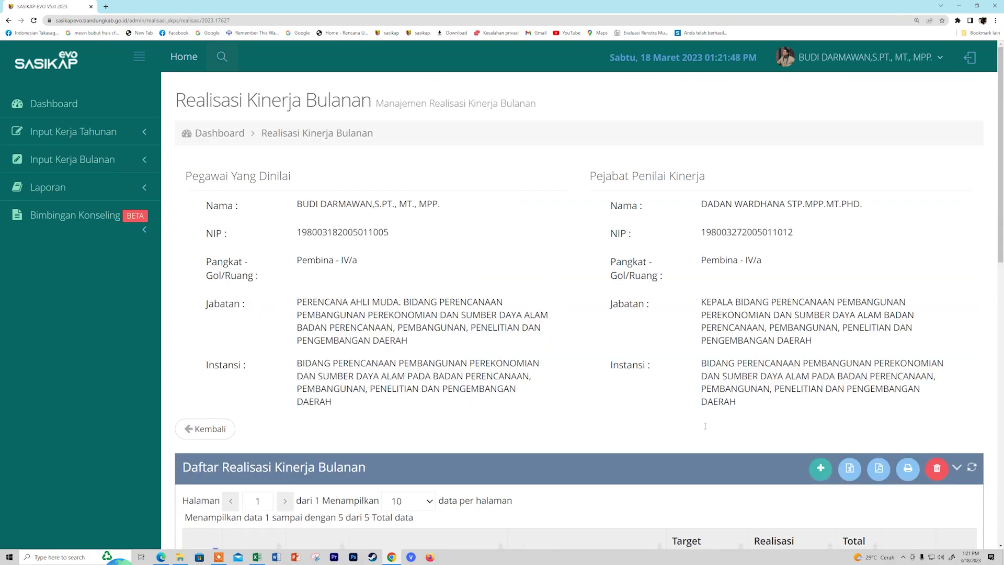
# - Filter the Daftar Realisasi Kinerja Bulanan to month 02 of 2023
pyautogui.scroll(-10, 704, 426)
pyautogui.scroll(-3, 705, 426)
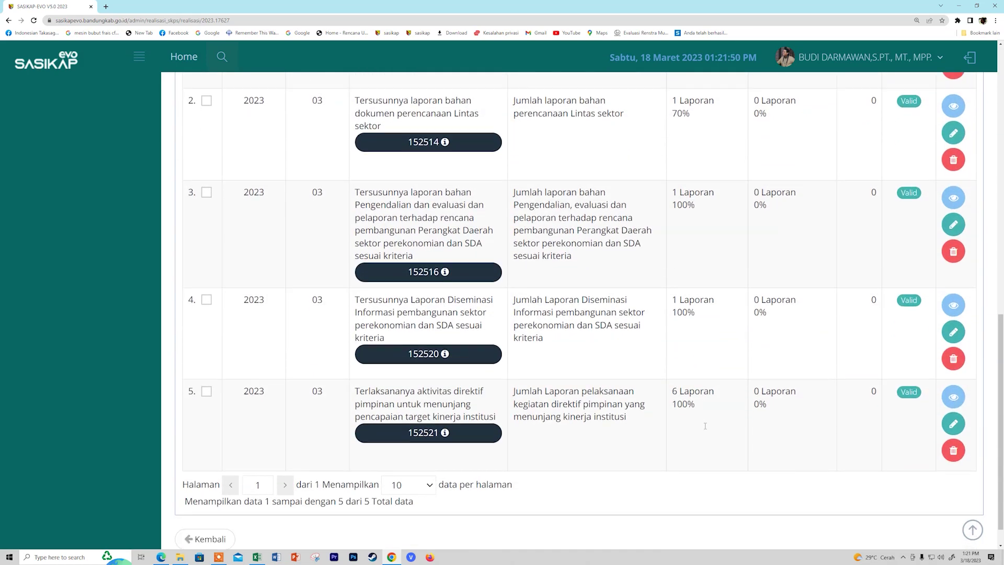
pyautogui.scroll(2, 705, 425)
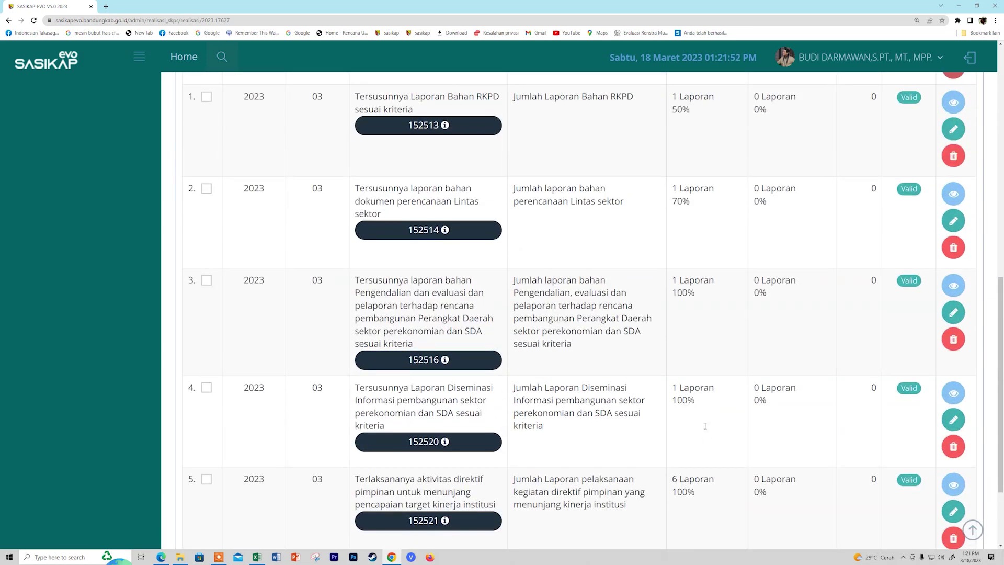
pyautogui.scroll(-2, 705, 426)
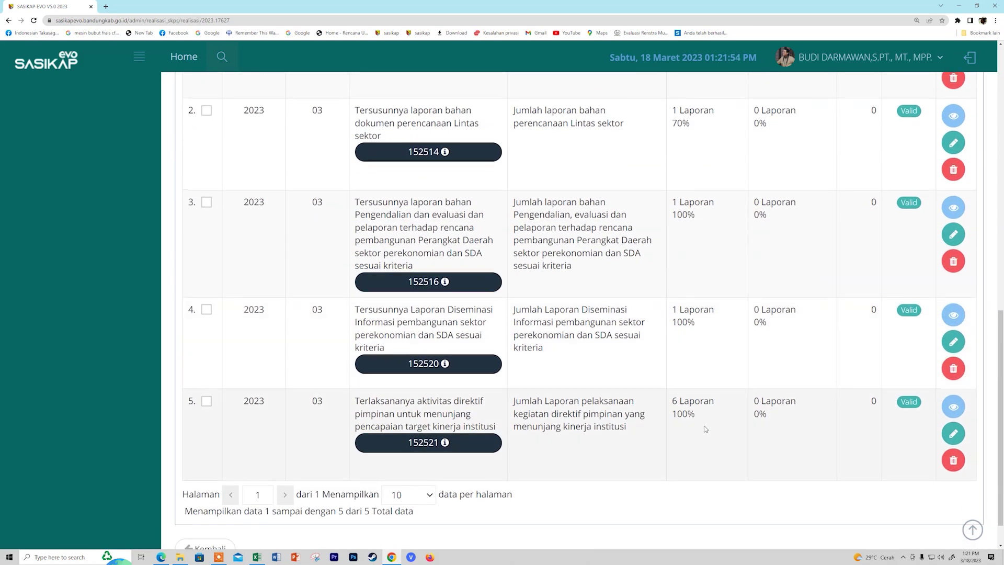
pyautogui.scroll(6, 705, 428)
pyautogui.click(312, 276)
pyautogui.press('BackSpace')
pyautogui.write('2')
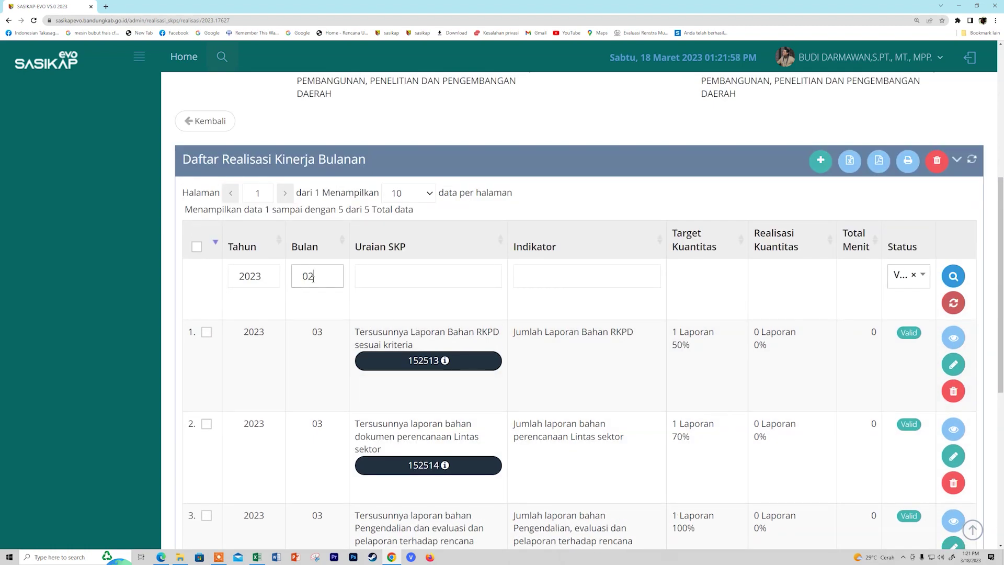
pyautogui.press('Return')
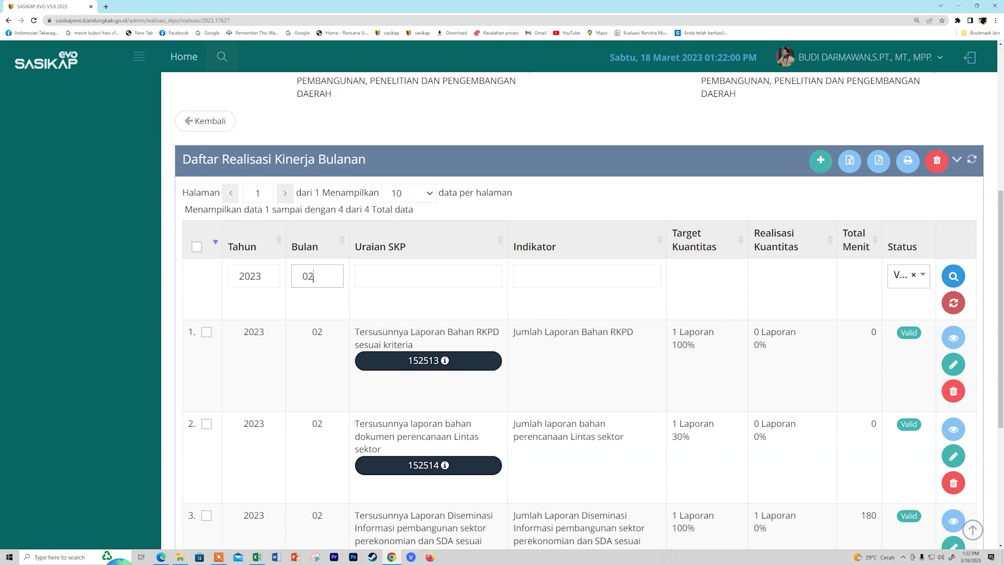
# - Open the third February entry, the Diseminasi Informasi report, for editing and advance past its SKP information and targets to Realisasi
pyautogui.scroll(-5, 366, 293)
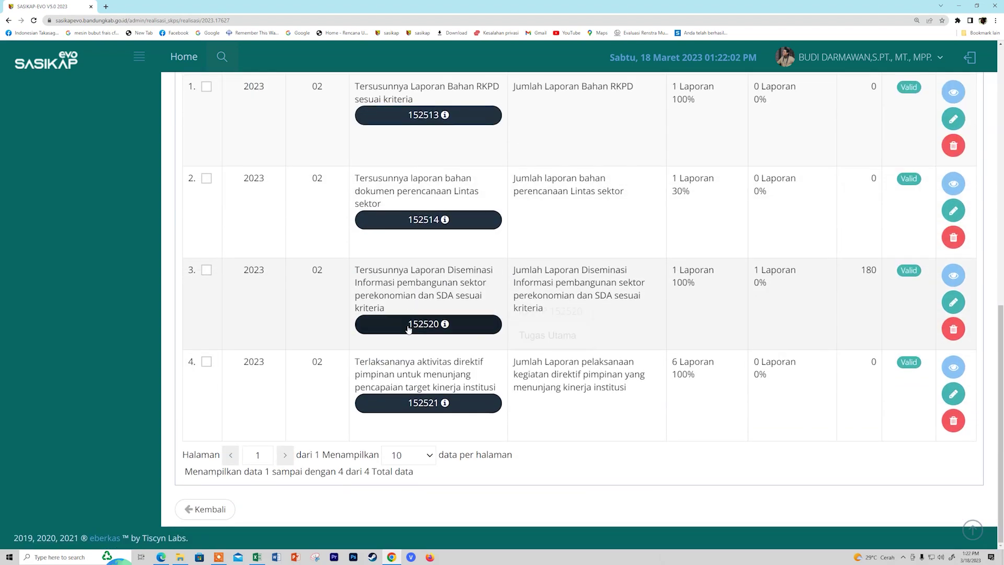
pyautogui.scroll(1, 743, 318)
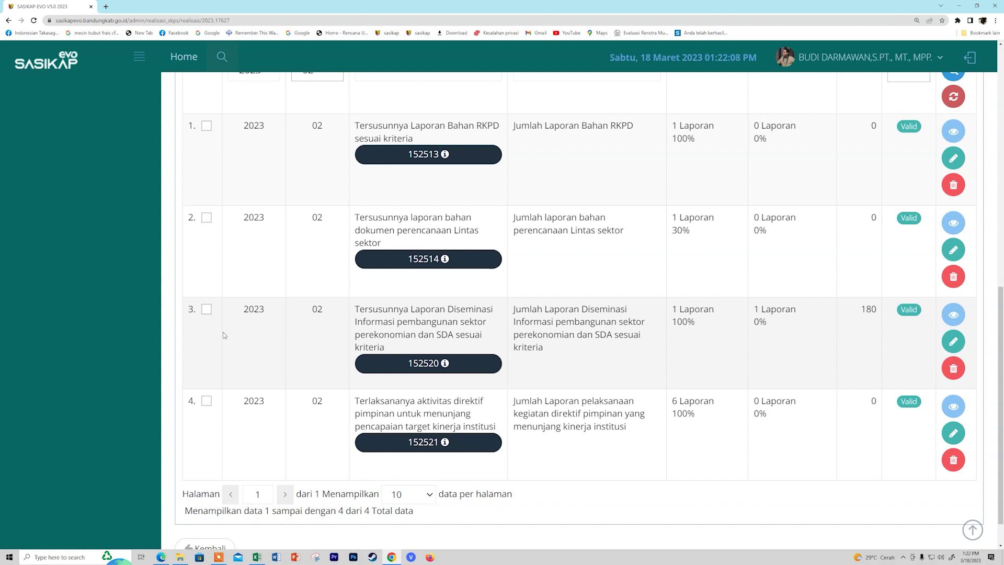
pyautogui.scroll(2, 207, 233)
pyautogui.scroll(-2, 207, 261)
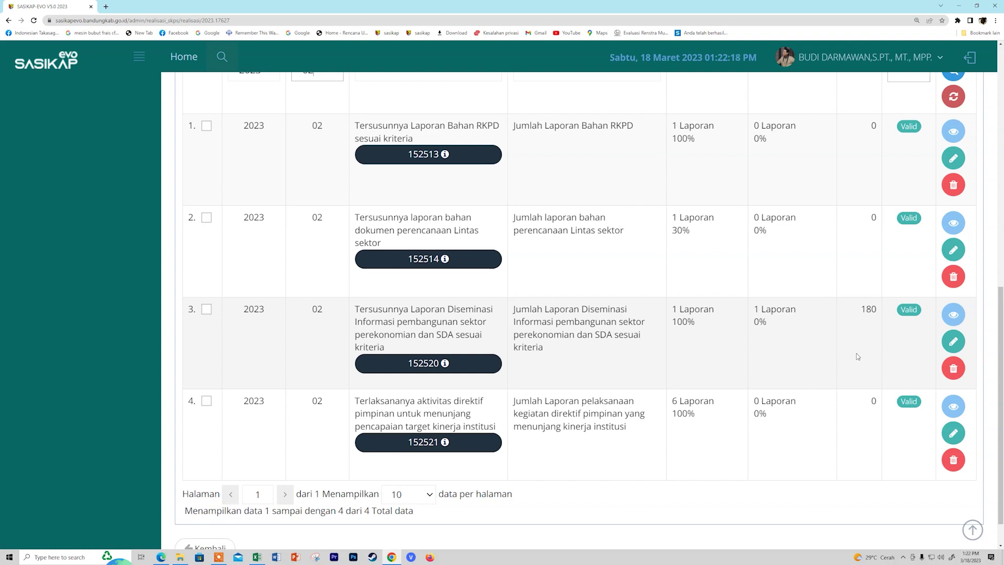
pyautogui.click(952, 346)
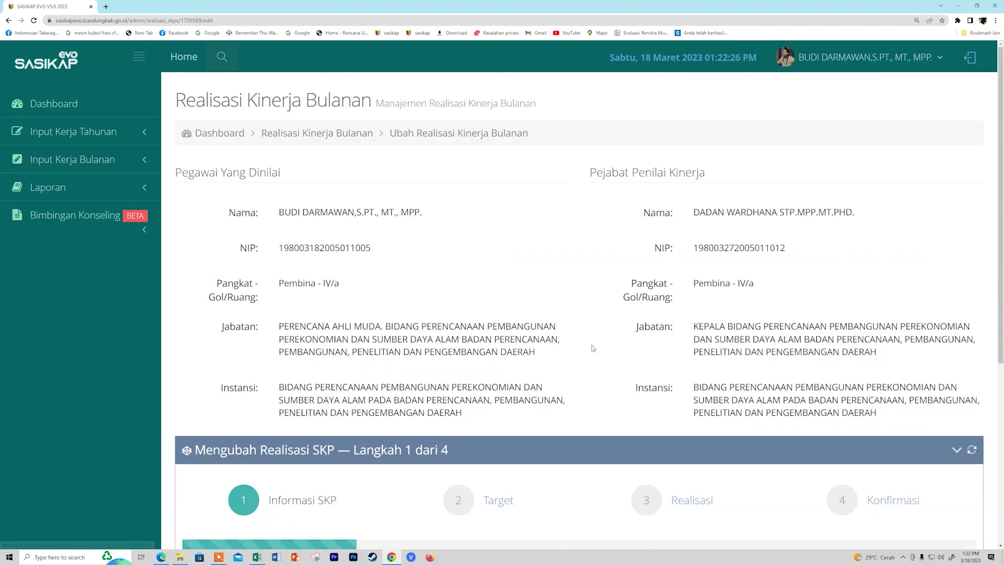
pyautogui.scroll(-2, 549, 348)
pyautogui.click(493, 492)
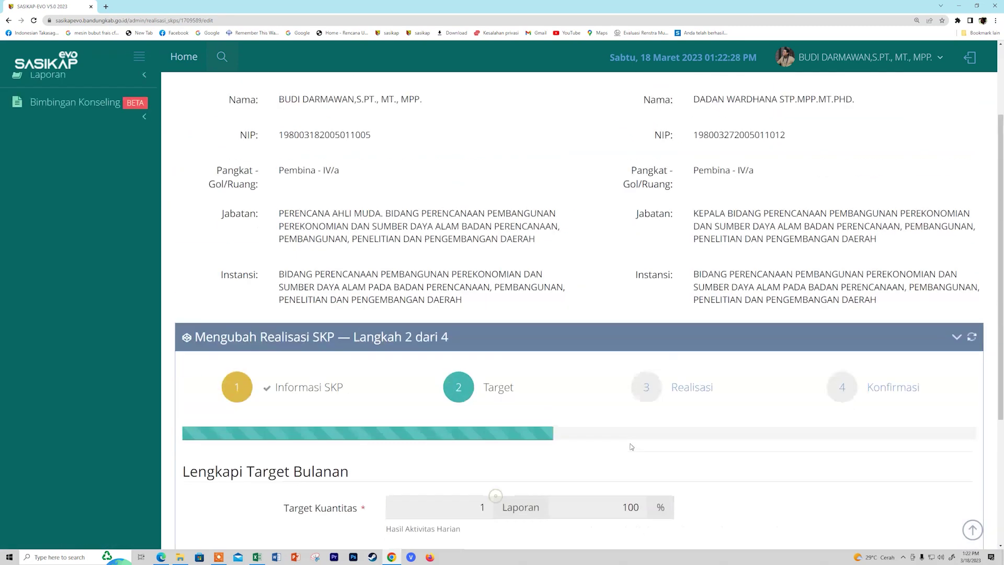
pyautogui.scroll(-3, 631, 446)
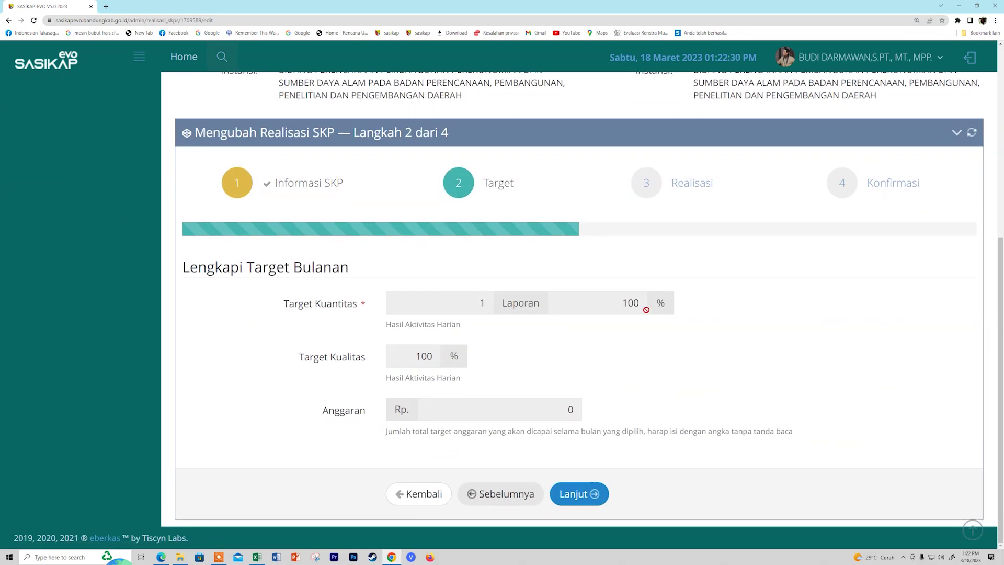
pyautogui.click(582, 496)
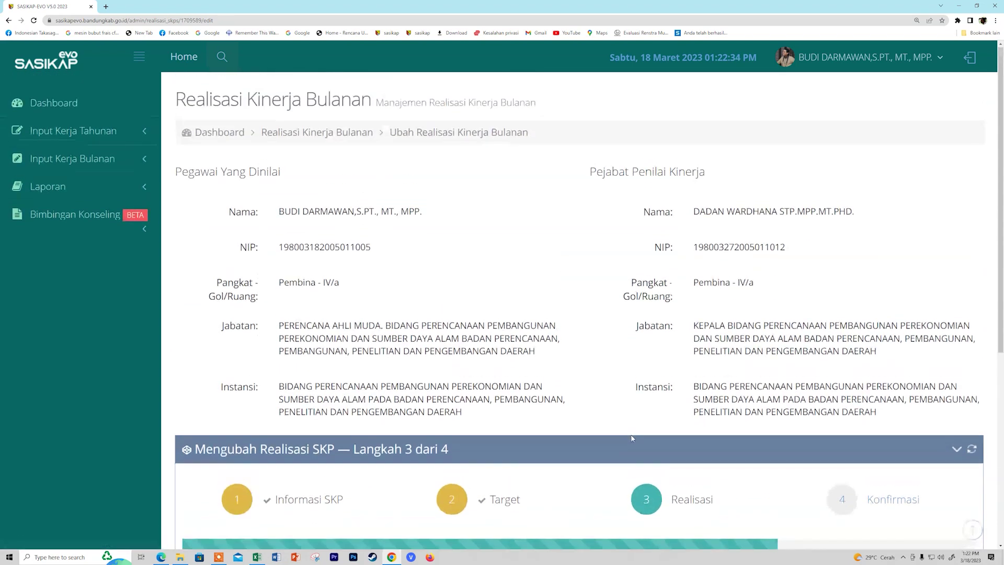
# - Set both the Realisasi Kuantitas percentage and Realisasi Kualitas to 100%, and continue to the confirmation stage
pyautogui.click(605, 303)
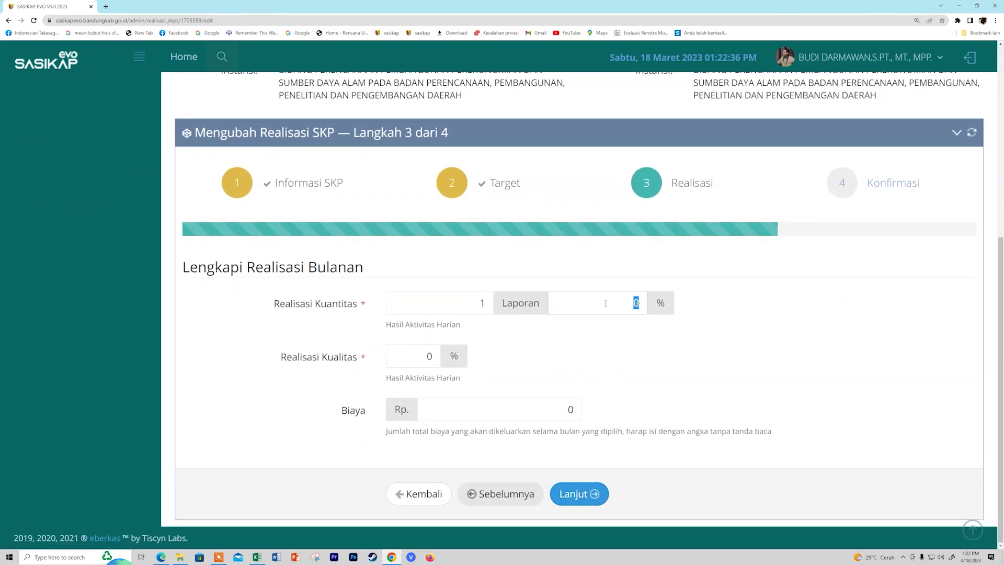
pyautogui.write('100')
pyautogui.click(487, 306)
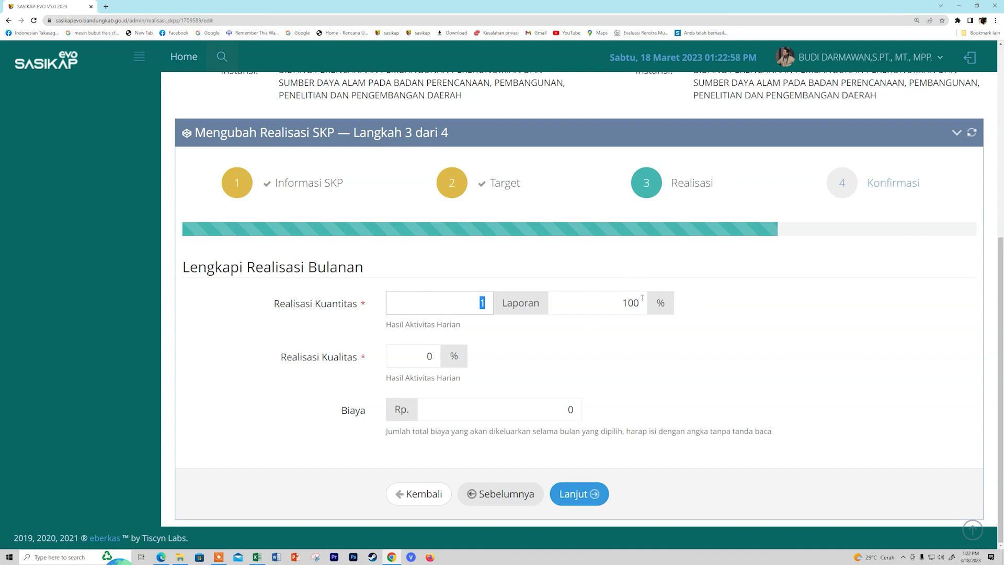
pyautogui.click(515, 323)
pyautogui.click(441, 357)
pyautogui.write('100')
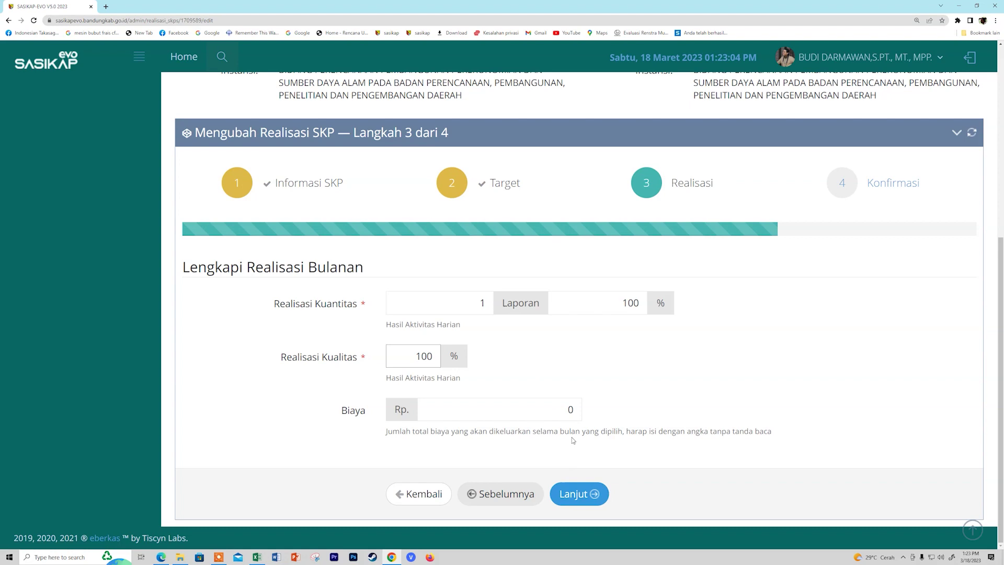
pyautogui.click(577, 494)
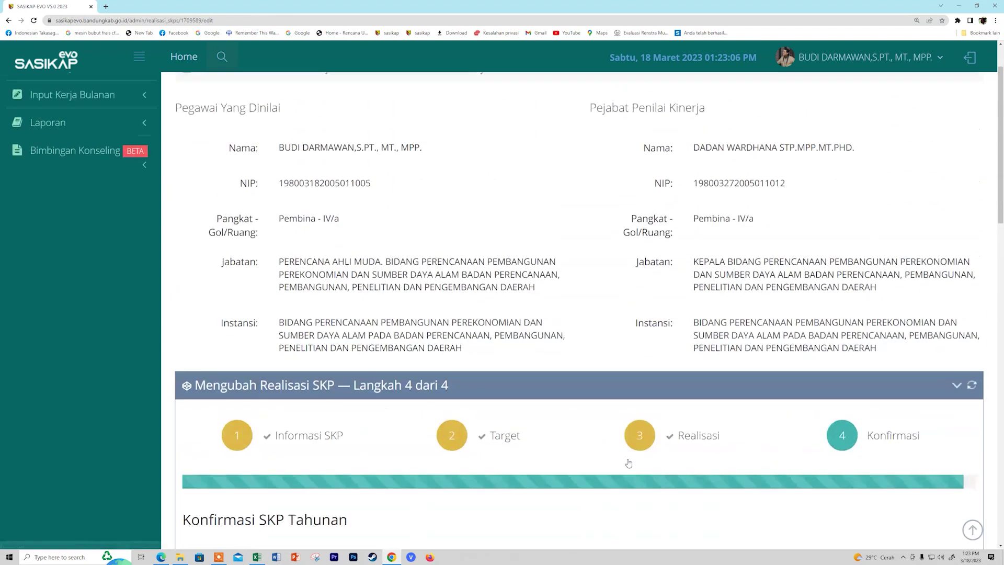
# - Attach "RAB Bankeu 2023 1 febr 2023.xlsx" from the Documents folder as the Bukti Kinerja document
pyautogui.scroll(-10, 628, 458)
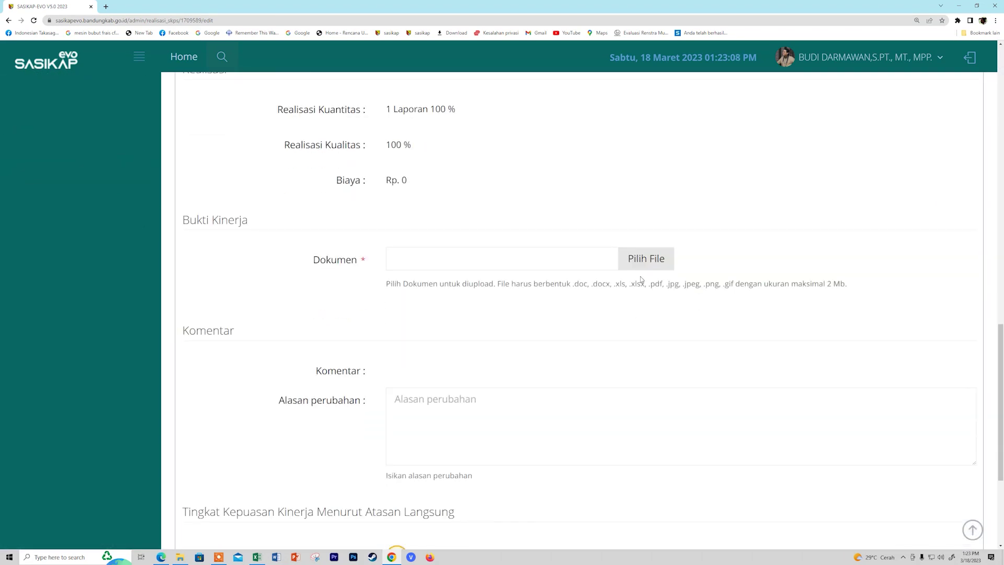
pyautogui.click(645, 266)
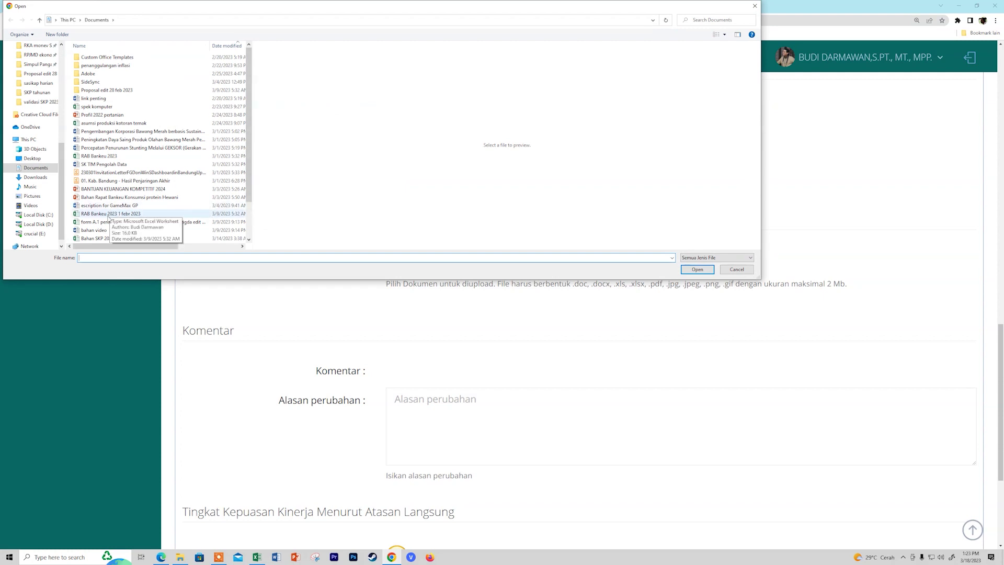
pyautogui.click(107, 215)
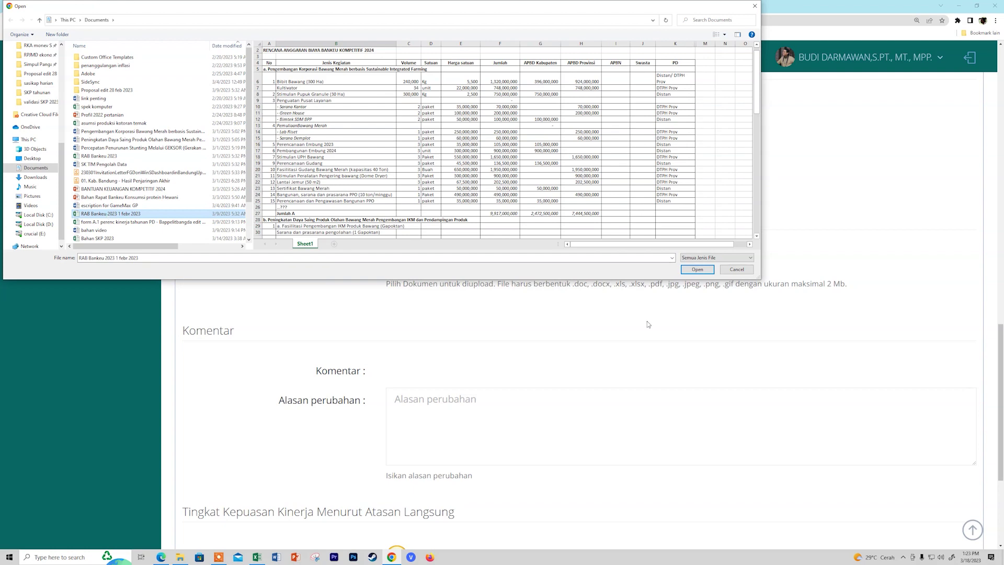
pyautogui.click(697, 269)
pyautogui.scroll(-1, 452, 346)
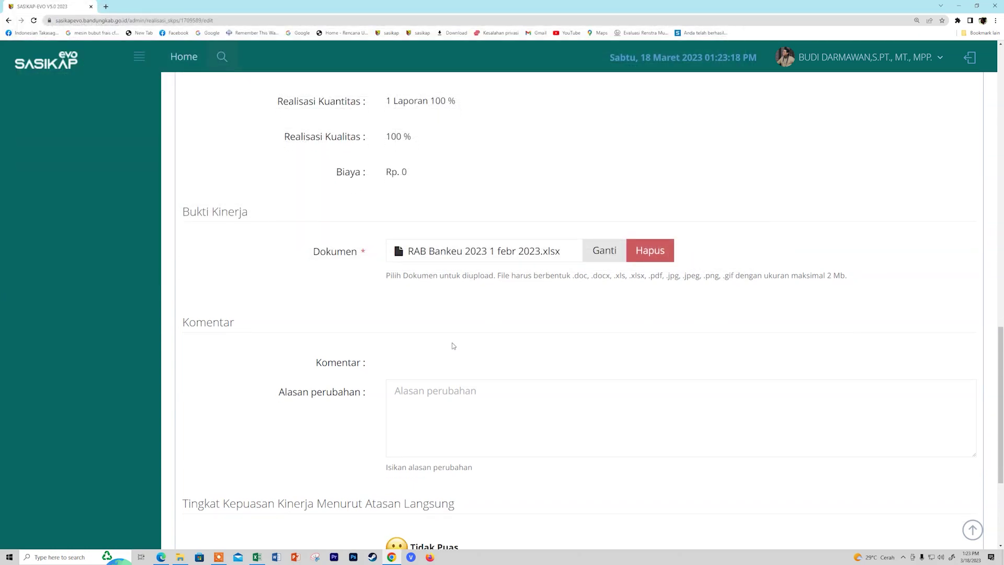
pyautogui.scroll(-3, 453, 345)
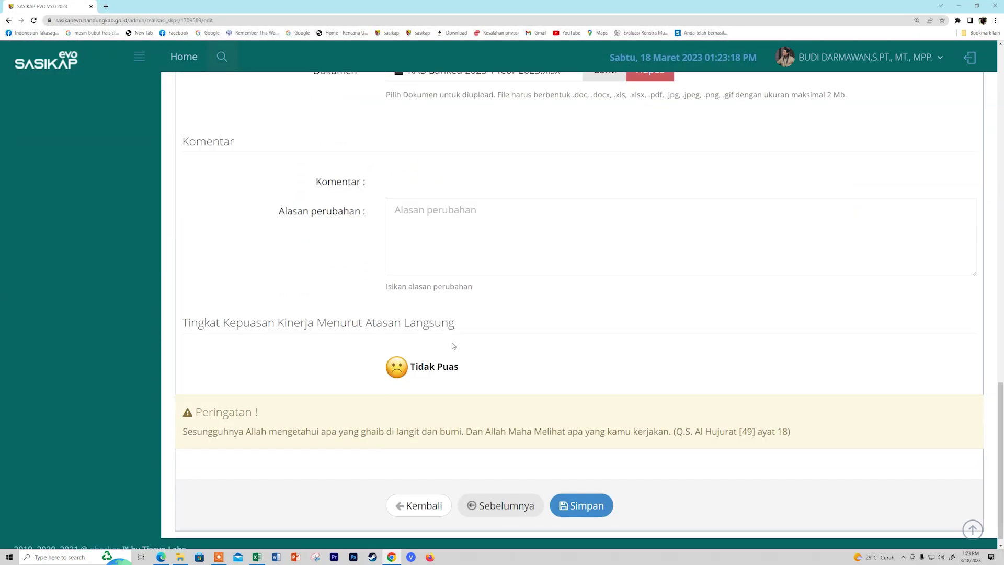
pyautogui.click(460, 230)
pyautogui.write('Peru')
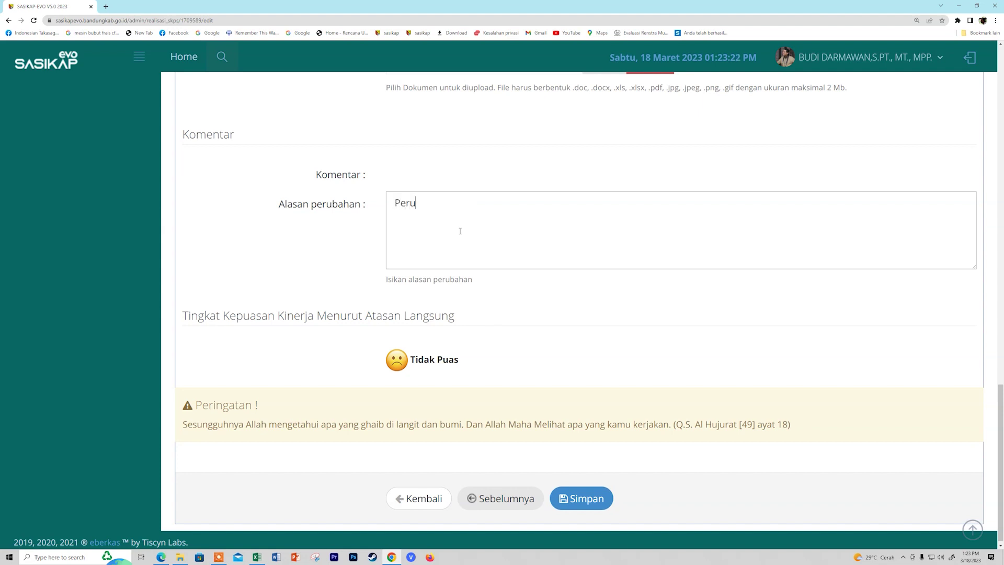
pyautogui.write('bahan lampi')
pyautogui.hotkey('ctrl', 'shift', 'Left')
pyautogui.hotkey('ctrl', 'a')
pyautogui.press('BackSpace')
# - Give "penyelesaian sudah 100%" as the Alasan perubahan and save the realisation
pyautogui.write('penyelesaisn suda')
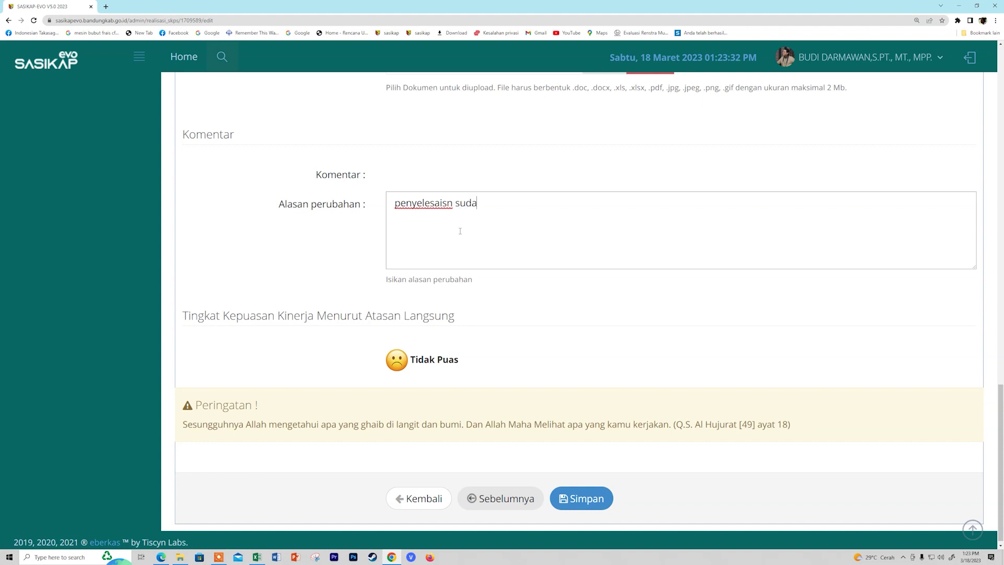
pyautogui.write('h 100%')
pyautogui.moveTo(442, 203); pyautogui.dragTo(448, 204)
pyautogui.write('a')
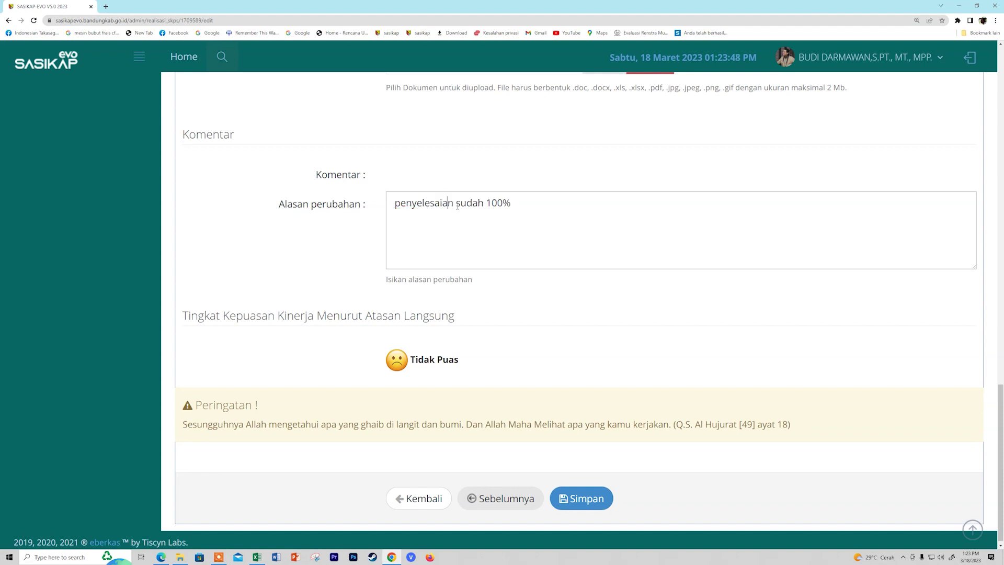
pyautogui.click(567, 491)
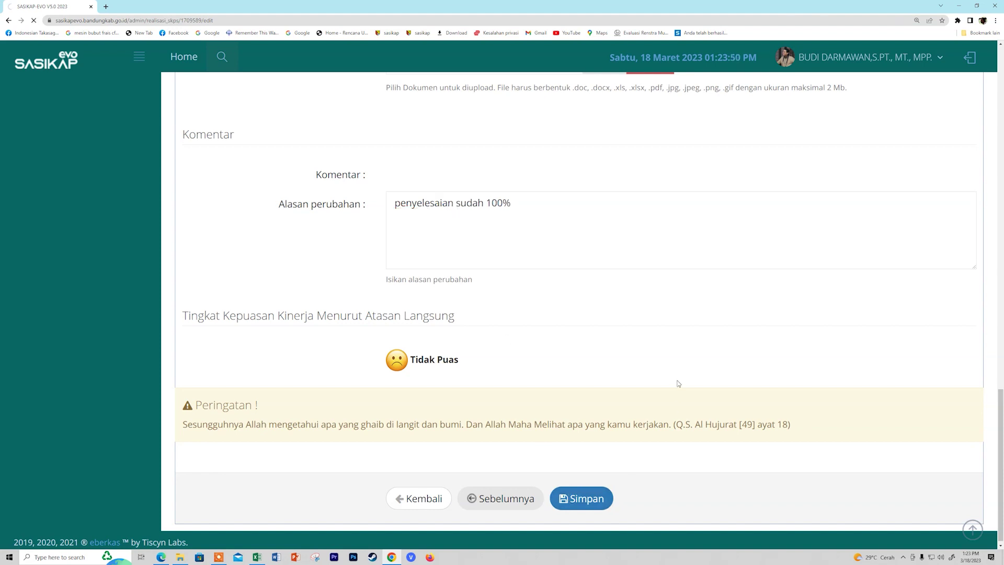
# - Filter the monthly realisation list to February again and review the saved entries
pyautogui.scroll(-5, 673, 366)
pyautogui.click(313, 317)
pyautogui.press('BackSpace')
pyautogui.write('2')
pyautogui.scroll(-4, 314, 319)
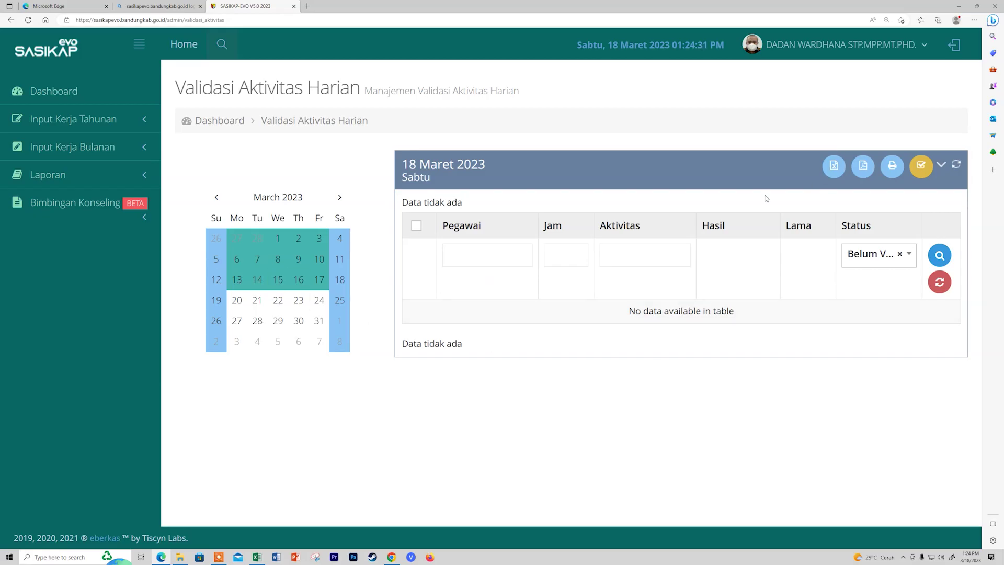
# - In the supervisor's session in Microsoft Edge, open Validasi Realisasi Kinerja Bulanan and list the Belum Valid entries for month 02
pyautogui.click(95, 157)
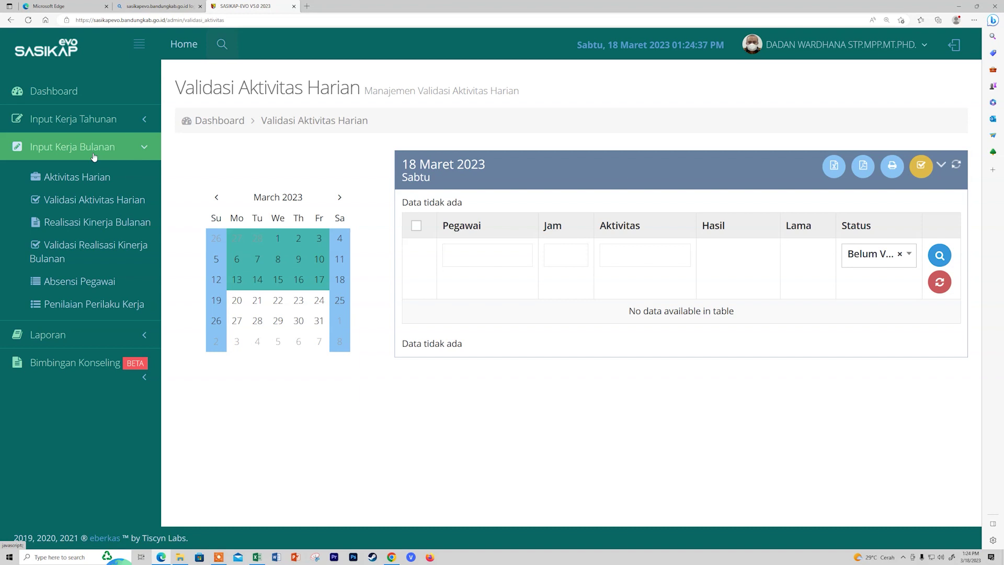
pyautogui.click(80, 246)
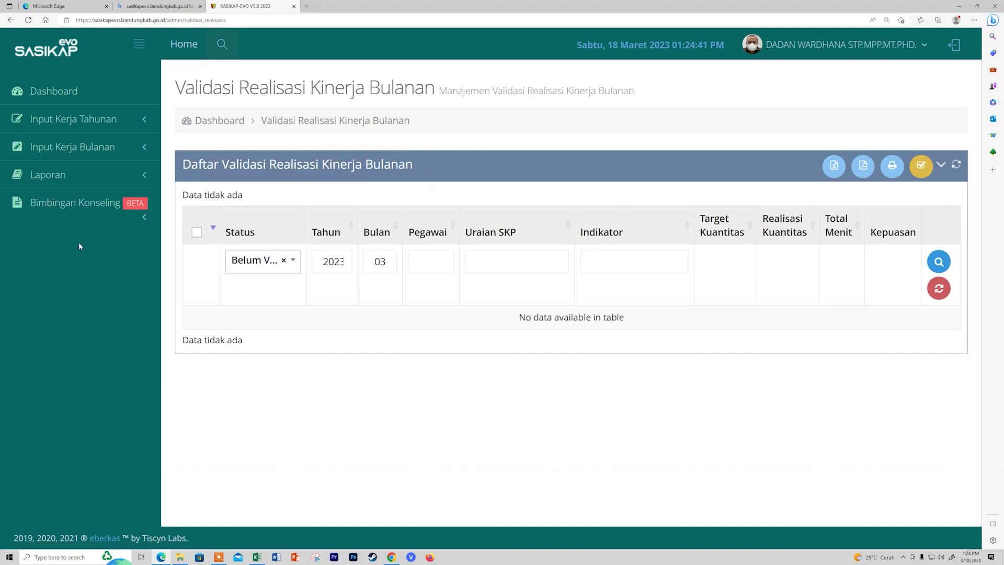
pyautogui.click(387, 264)
pyautogui.press('BackSpace')
pyautogui.write('2')
pyautogui.press('Return')
pyautogui.scroll(-3, 390, 264)
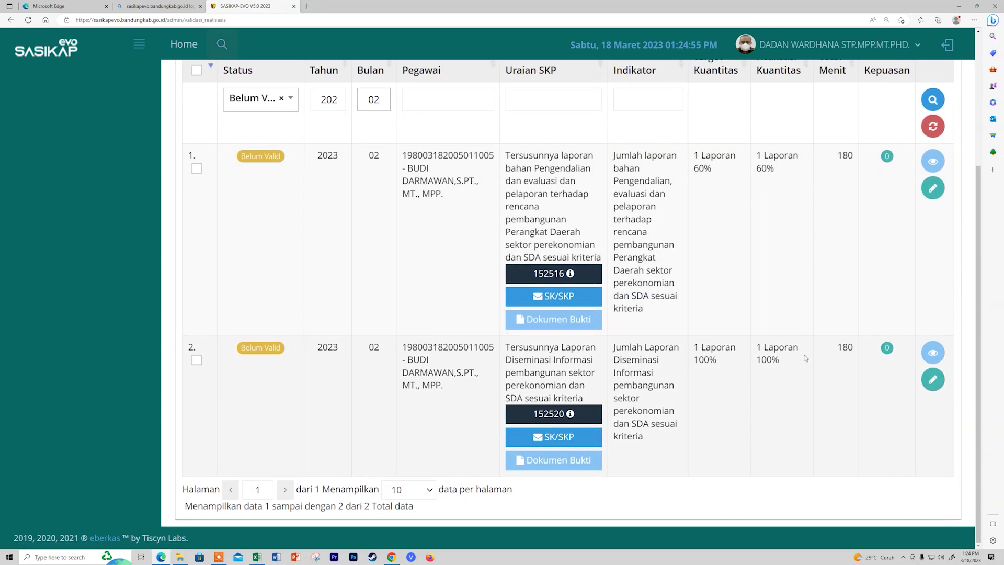
# - Review the two Belum Valid entries and check the task type behind each SKP ID
pyautogui.scroll(3, 864, 264)
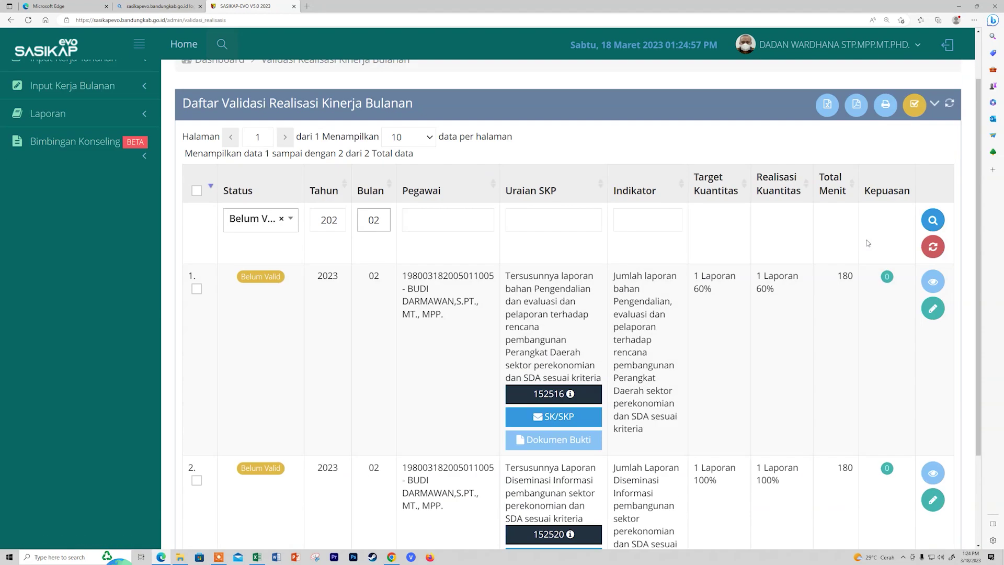
pyautogui.scroll(-3, 630, 318)
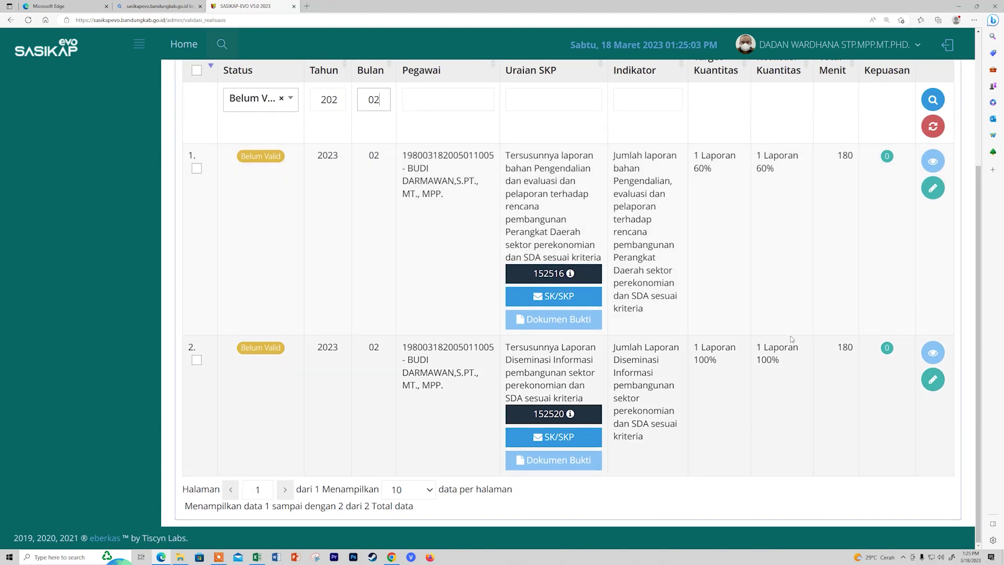
pyautogui.scroll(2, 575, 366)
pyautogui.moveTo(554, 353)
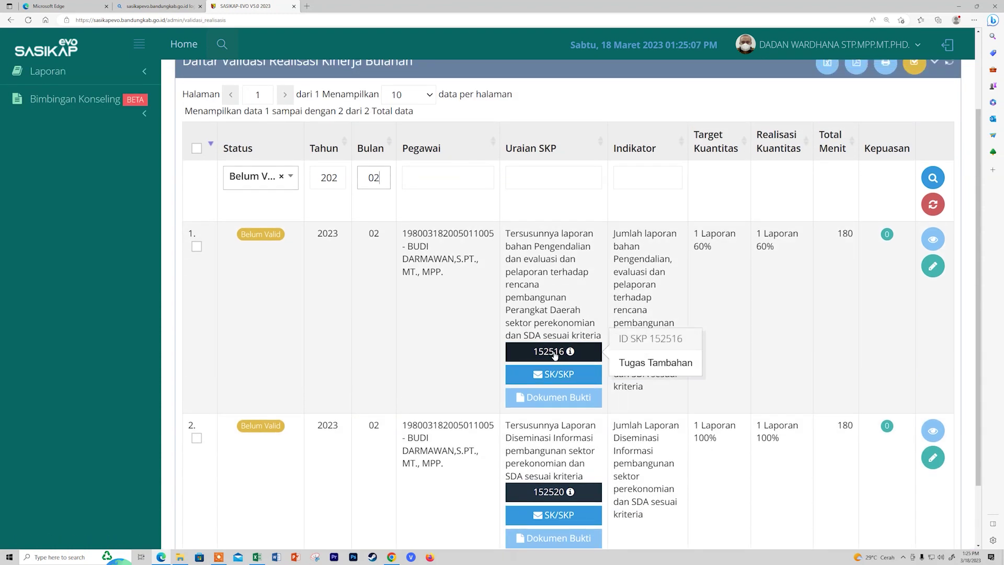
pyautogui.moveTo(569, 494)
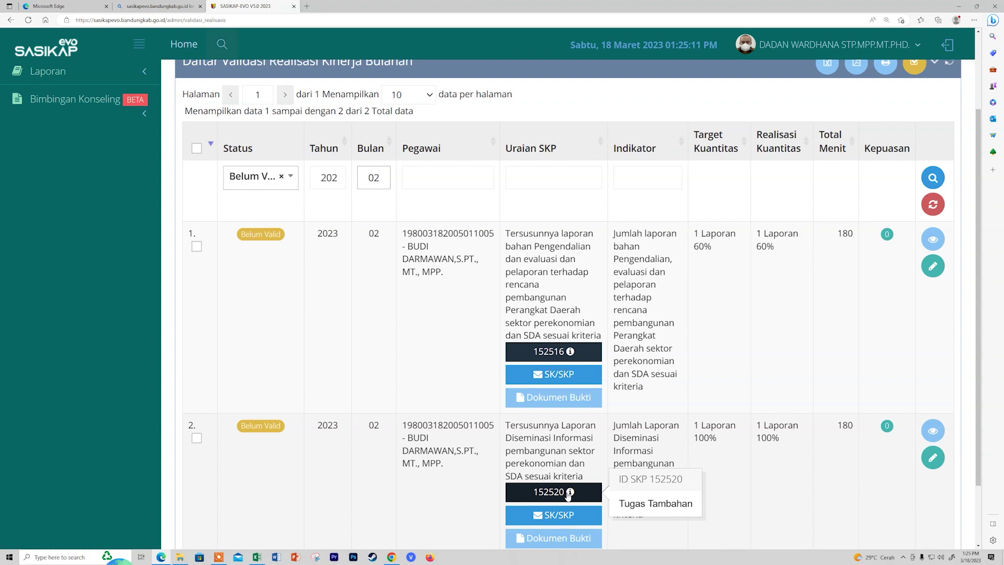
pyautogui.moveTo(571, 358)
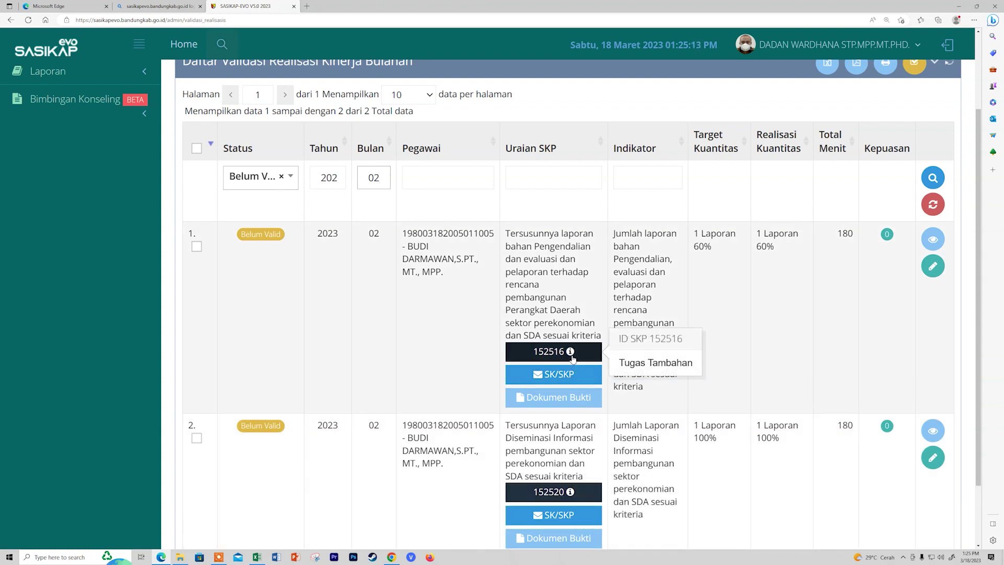
pyautogui.moveTo(572, 497)
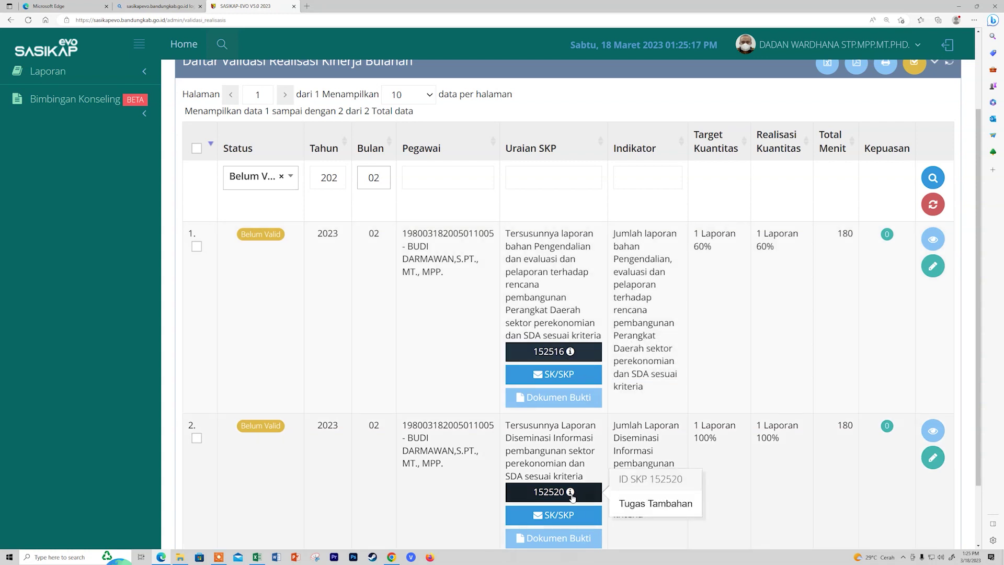
# - Open the Dokumen Bukti spreadsheet of each Belum Valid entry for inspection and close it again
pyautogui.scroll(-2, 580, 301)
pyautogui.click(581, 301)
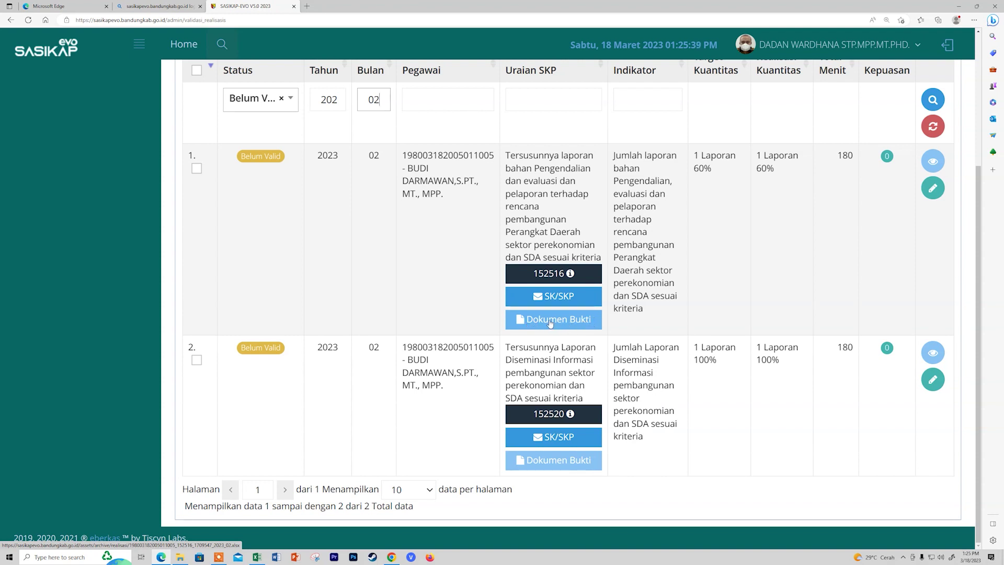
pyautogui.click(565, 324)
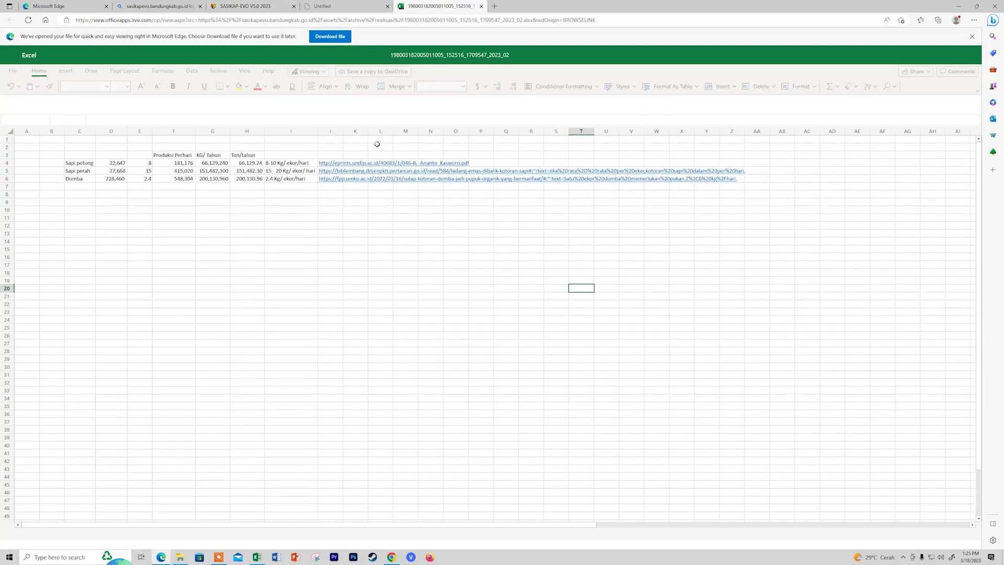
pyautogui.click(481, 6)
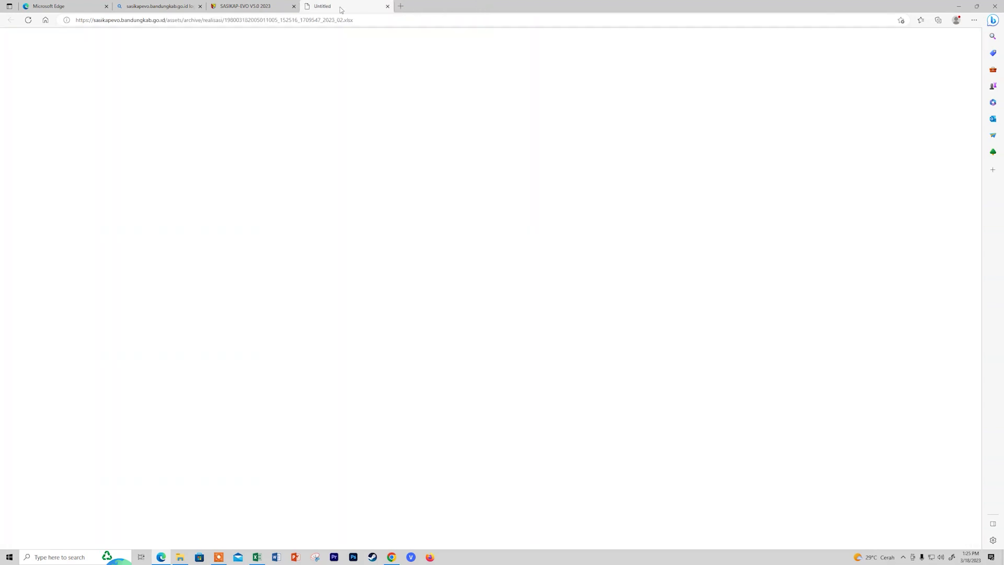
pyautogui.click(387, 7)
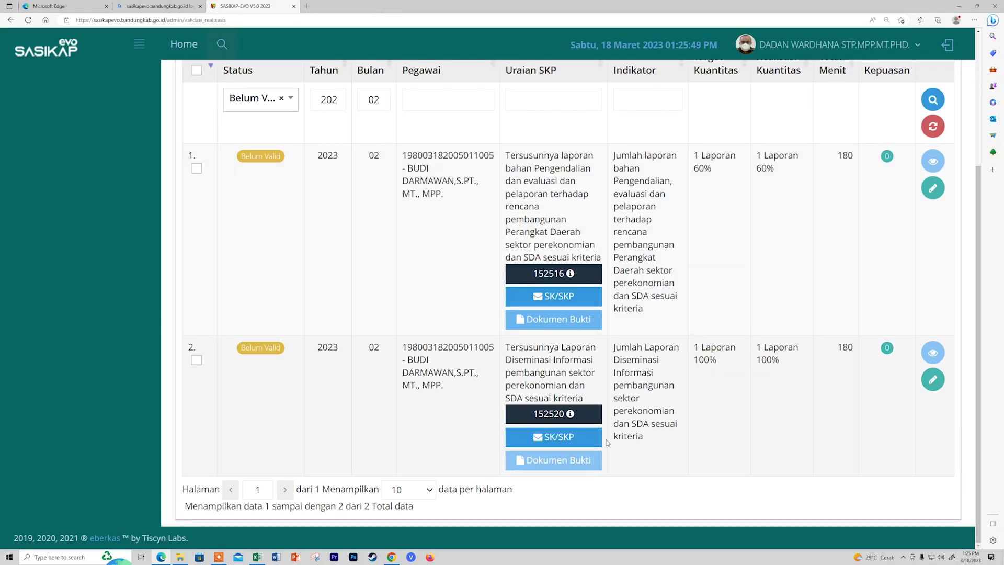
pyautogui.click(582, 460)
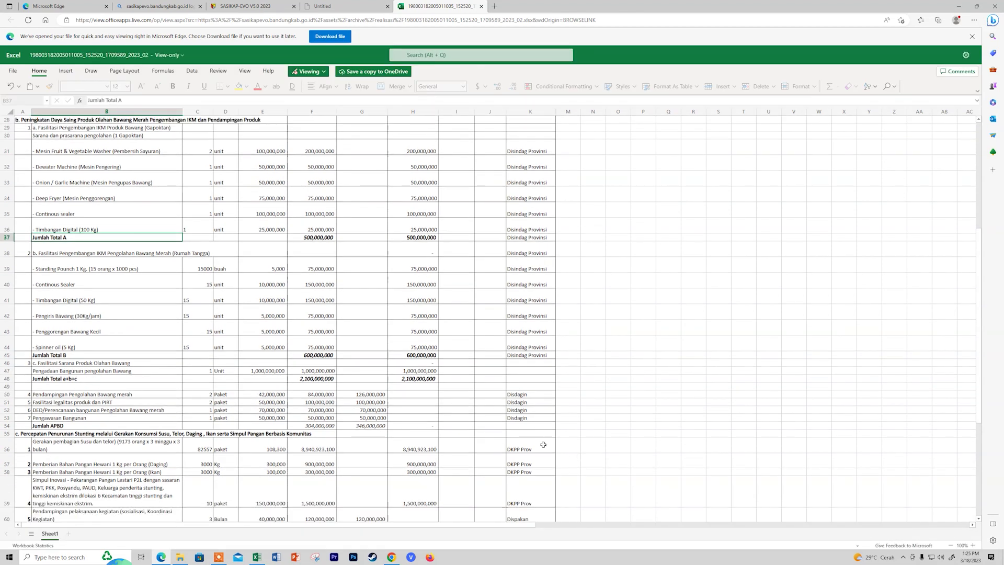
pyautogui.click(481, 7)
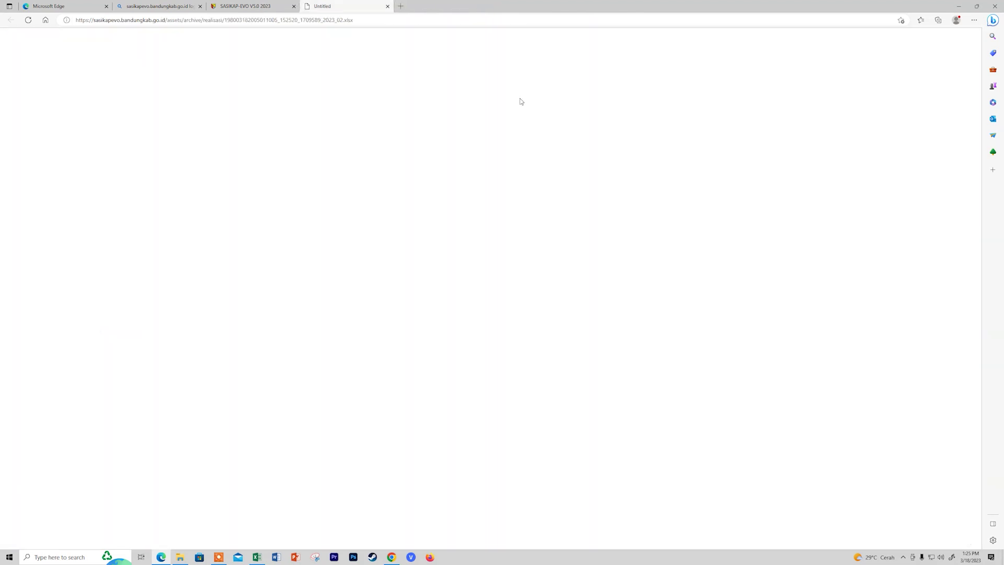
pyautogui.click(387, 6)
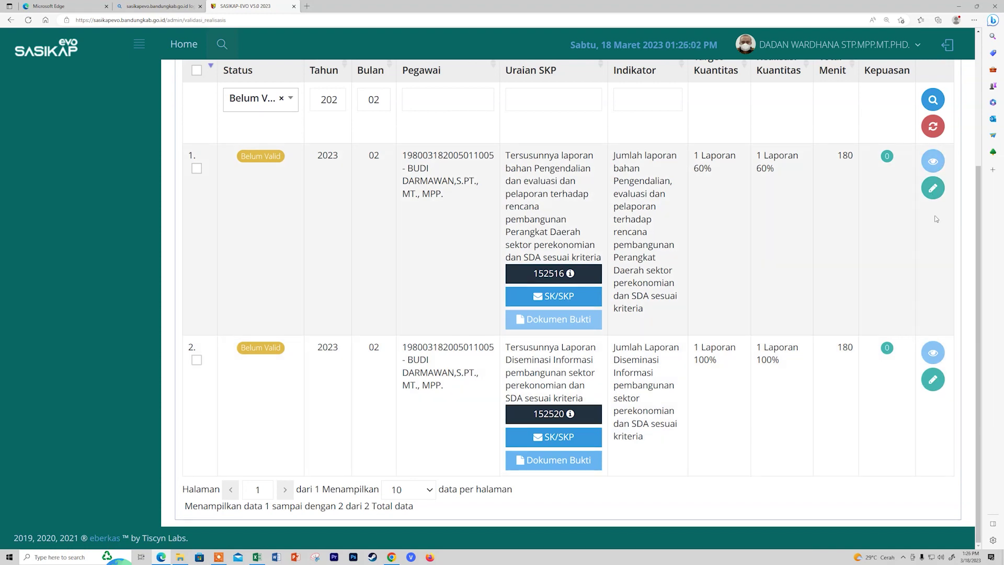
# - Open the 60% report entry for validation and enter the Komentar "sesuai dengan jadwal, pencapian cukupbaik"
pyautogui.scroll(1, 935, 209)
pyautogui.scroll(-1, 934, 204)
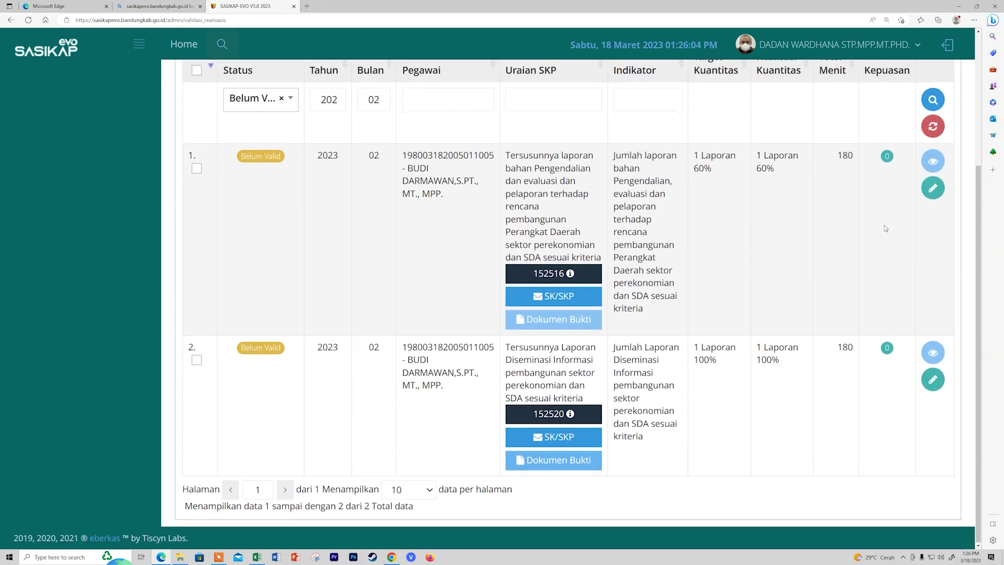
pyautogui.click(934, 189)
pyautogui.scroll(-3, 609, 284)
pyautogui.scroll(-10, 609, 284)
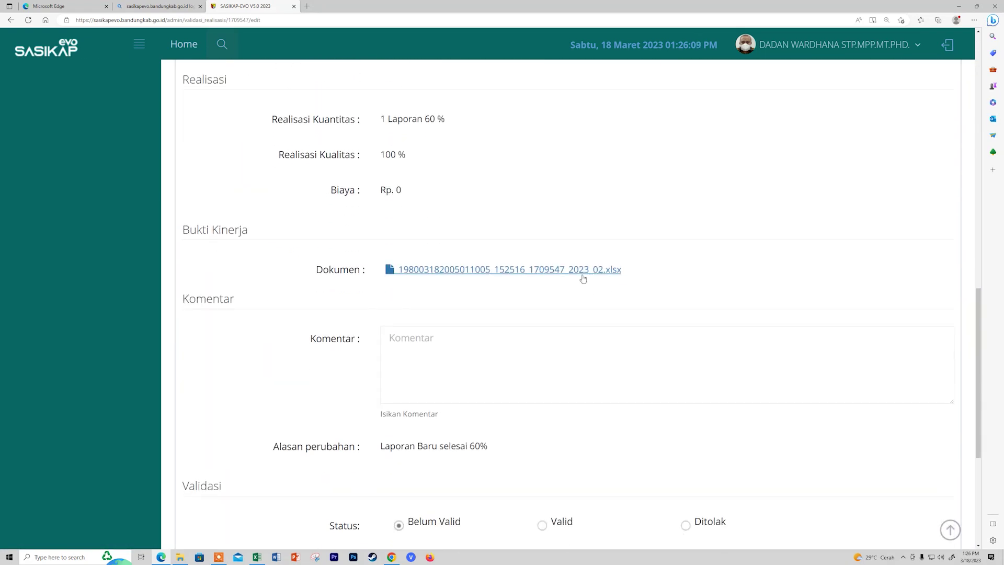
pyautogui.click(521, 353)
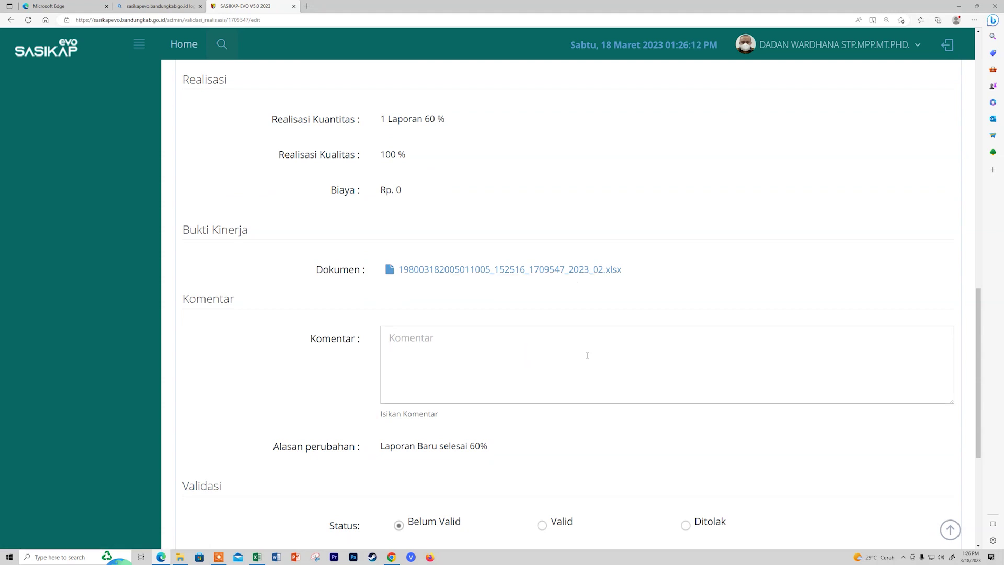
pyautogui.write('sesuai dengan jadwal')
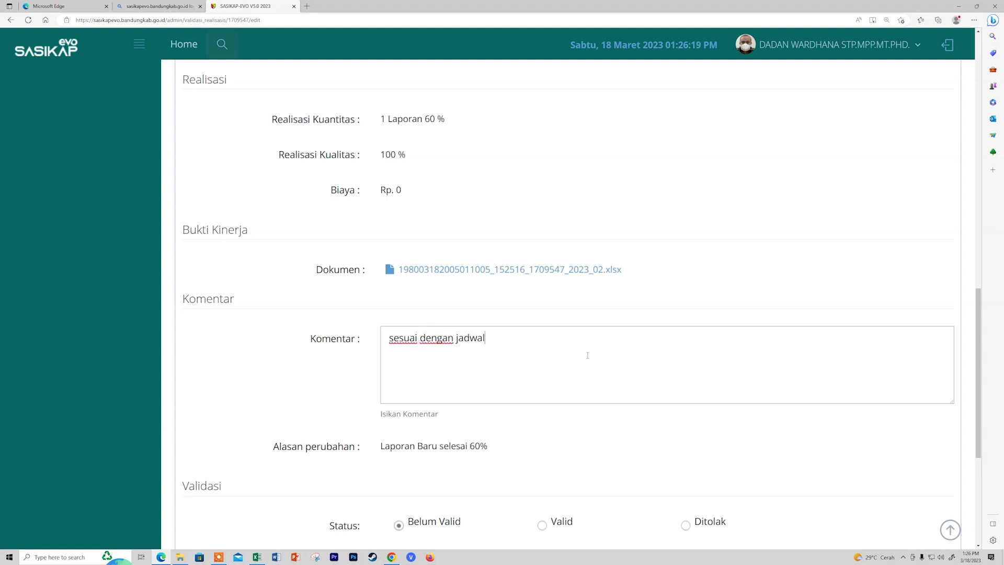
pyautogui.write(', p')
pyautogui.write('jadwal')
pyautogui.hotkey('ctrl', 'shift', 'Left')
pyautogui.write('pencapian cuk')
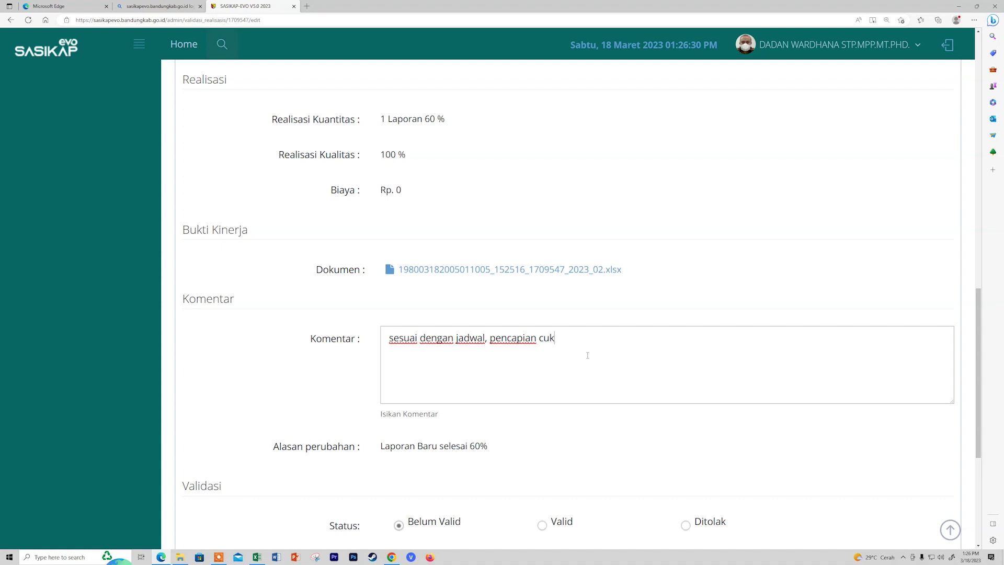
pyautogui.write('upbaik')
# - Set the validation status to Valid and consult the Indeks Kepuasan Kinerja Bulanan page in Foxit Reader for the satisfaction score
pyautogui.scroll(-3, 587, 355)
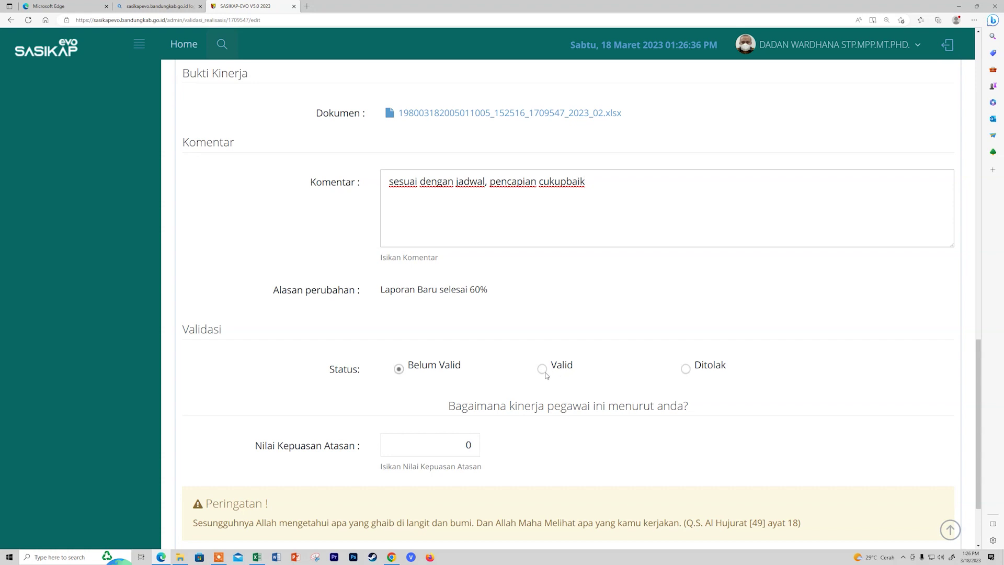
pyautogui.click(542, 369)
pyautogui.scroll(-2, 587, 387)
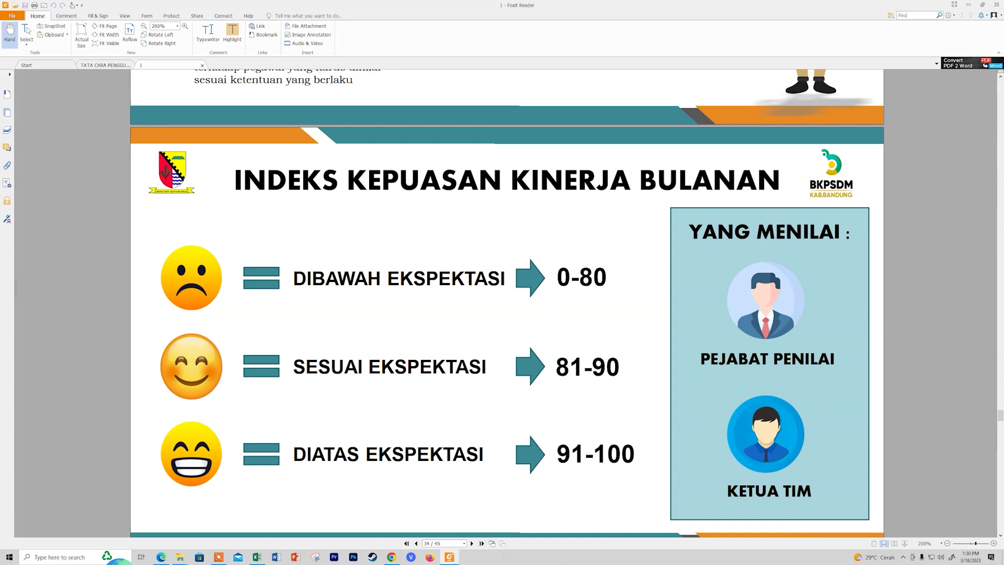
pyautogui.click(160, 557)
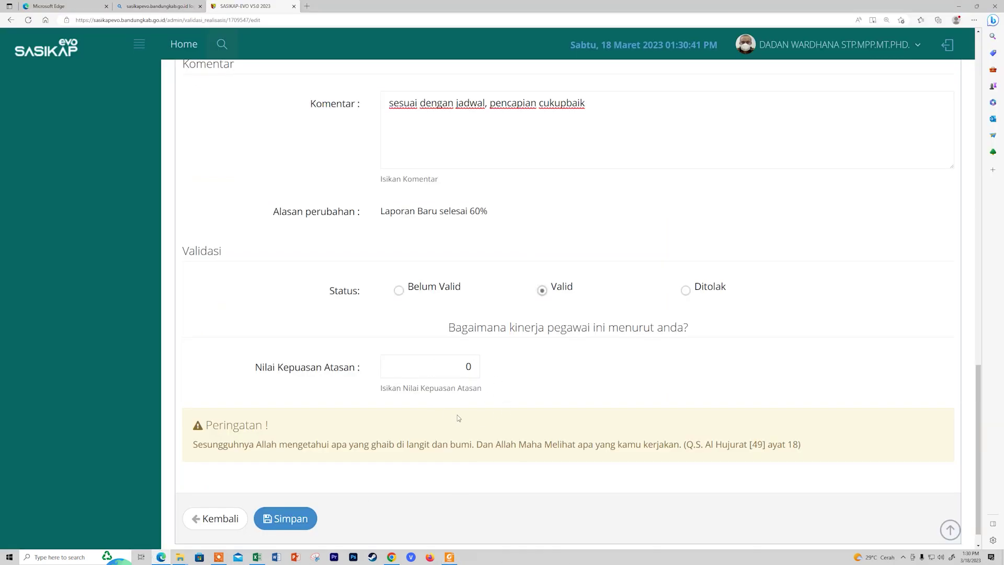
pyautogui.click(449, 557)
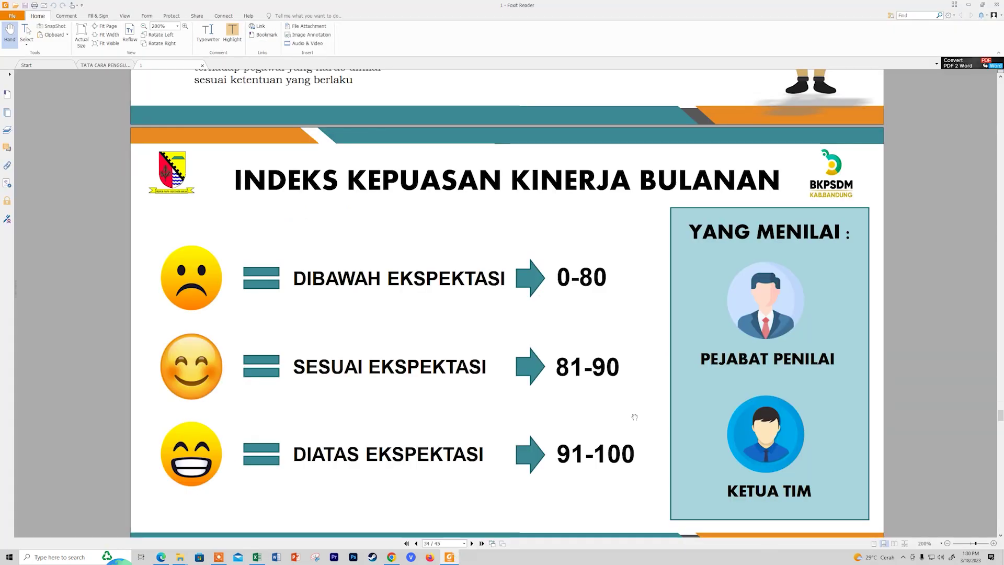
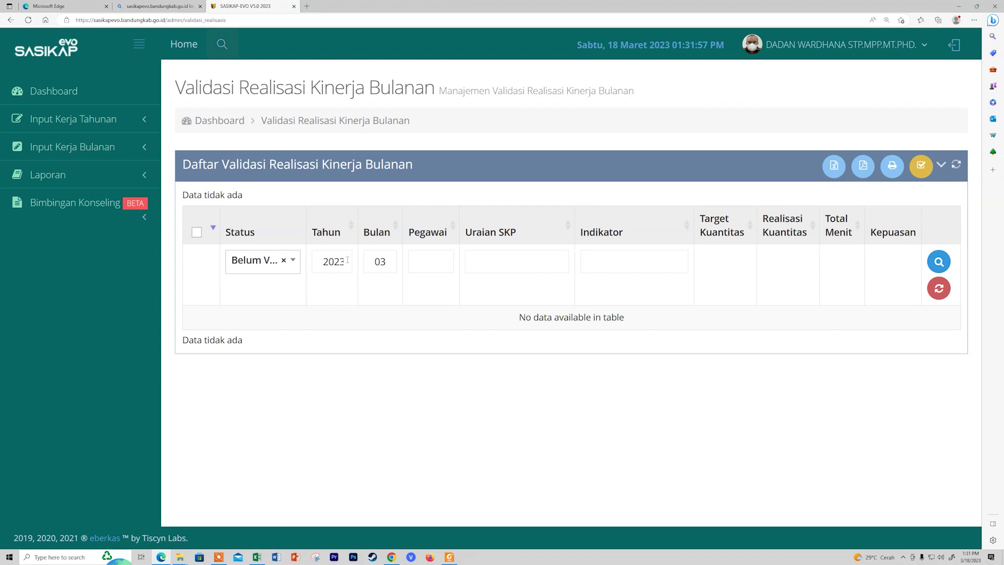
# - Filter the validation list to month 02 and inspect the Dokumen Bukti of the remaining entry
pyautogui.click(389, 261)
pyautogui.press('BackSpace')
pyautogui.write('2')
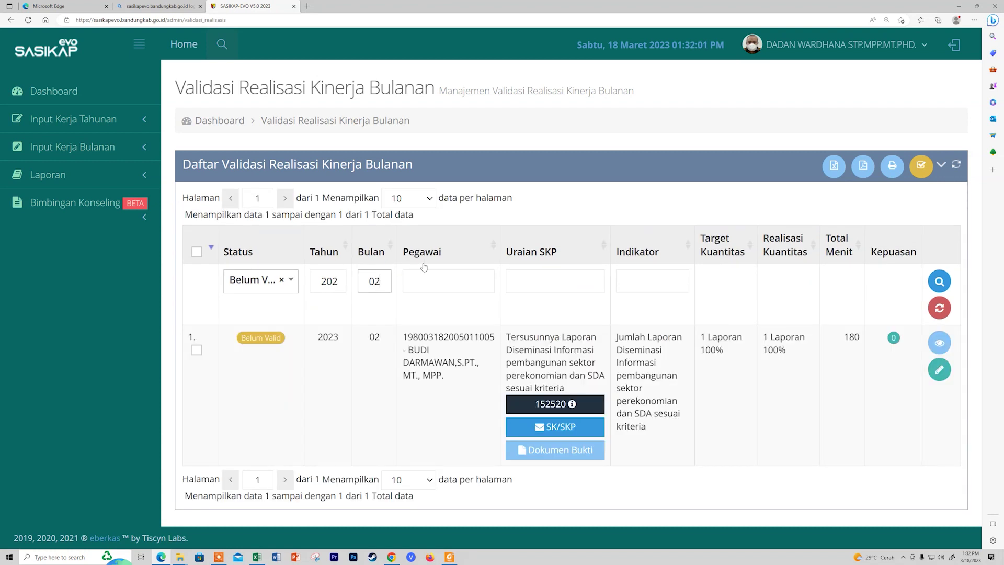
pyautogui.click(585, 451)
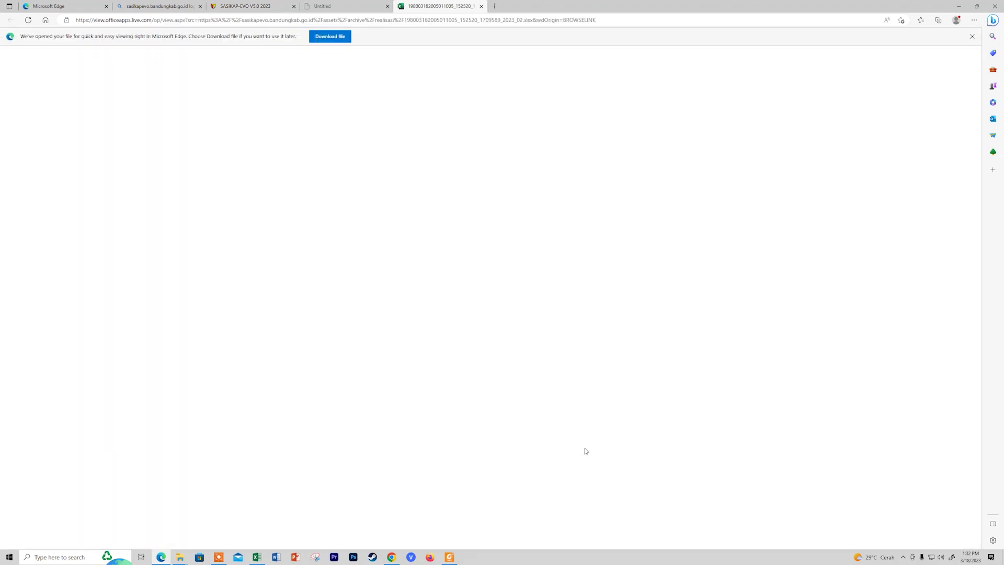
pyautogui.click(482, 7)
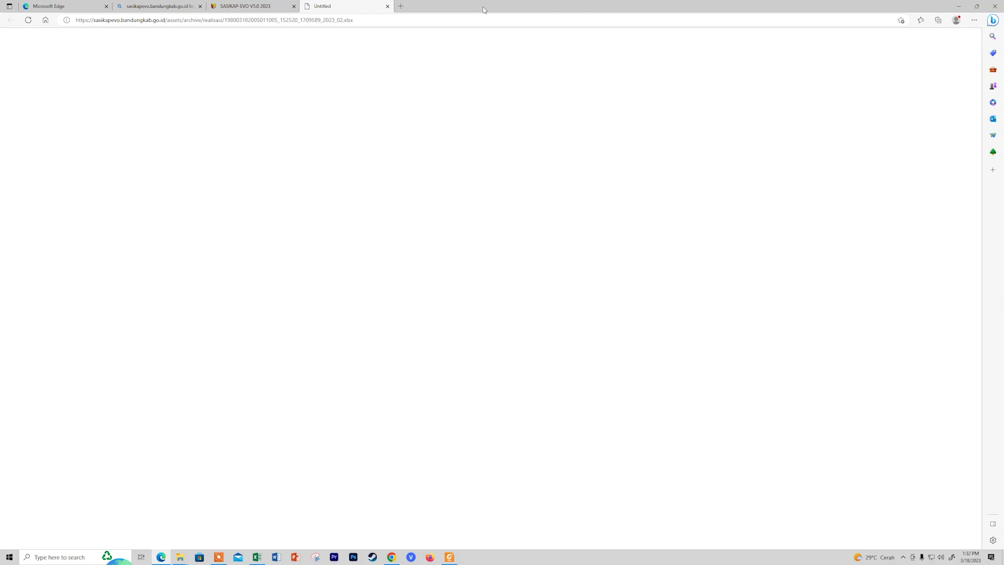
pyautogui.click(387, 6)
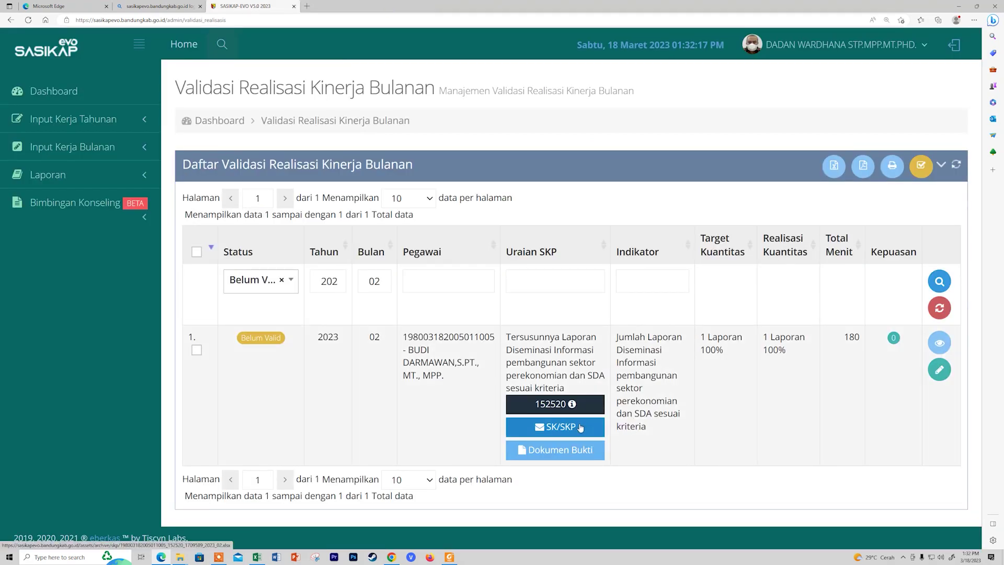
# - Open the remaining 100% report entry for validation, enter the Komentar "sesuai target" and set its status to Valid
pyautogui.click(938, 375)
pyautogui.scroll(-10, 528, 411)
pyautogui.scroll(6, 529, 410)
pyautogui.scroll(-5, 510, 369)
pyautogui.scroll(-6, 454, 312)
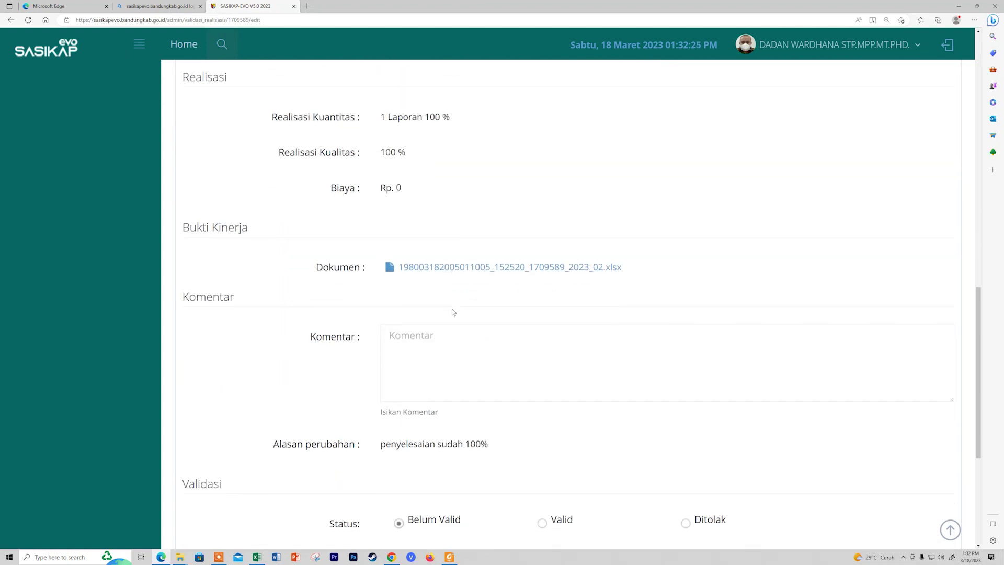
pyautogui.click(469, 198)
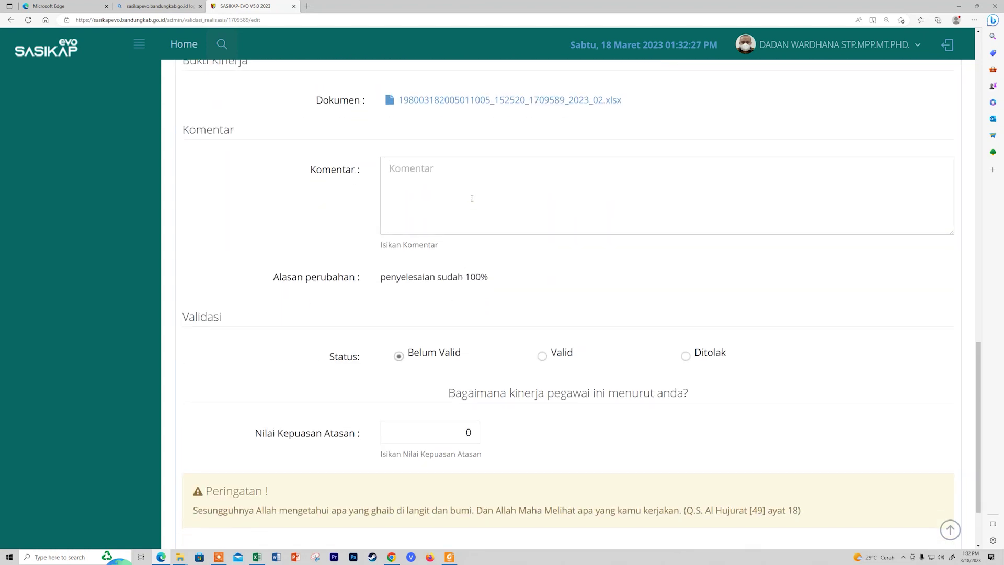
pyautogui.write('sesuai target')
pyautogui.click(542, 355)
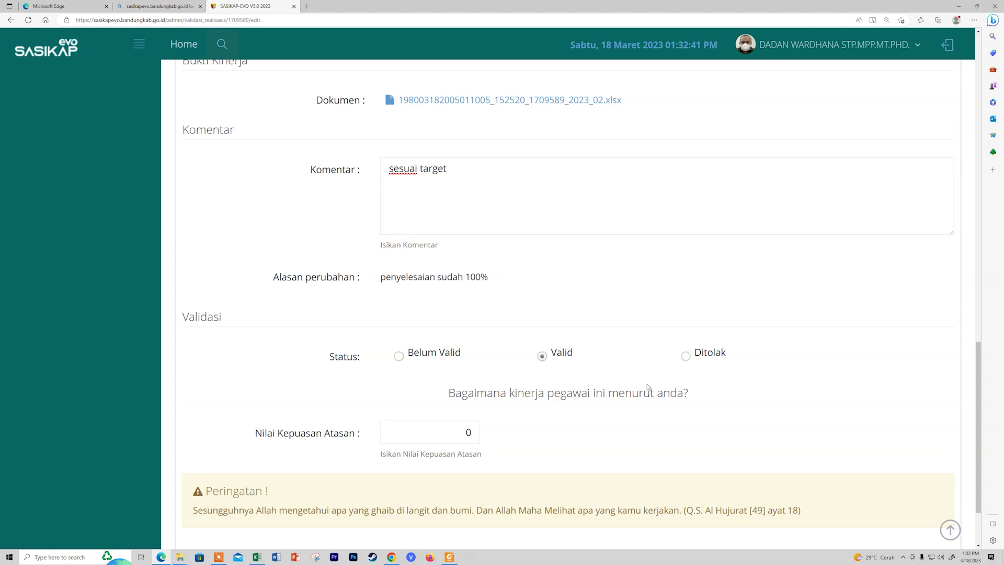
# - Set the Nilai Kepuasan Atasan to 89, check it against the satisfaction index in Foxit Reader, and save the validation
pyautogui.click(406, 434)
pyautogui.write('89')
pyautogui.scroll(-2, 406, 435)
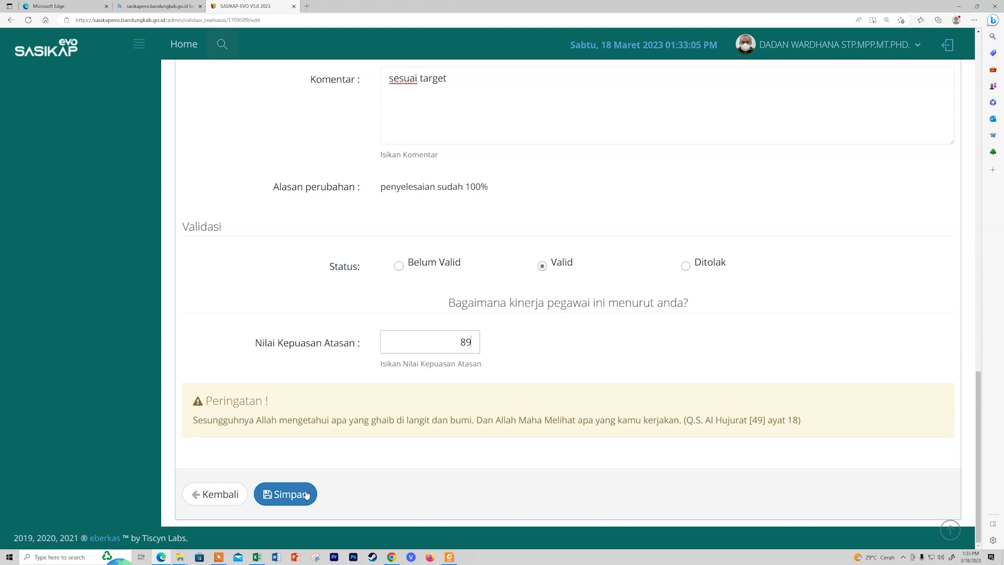
pyautogui.click(449, 557)
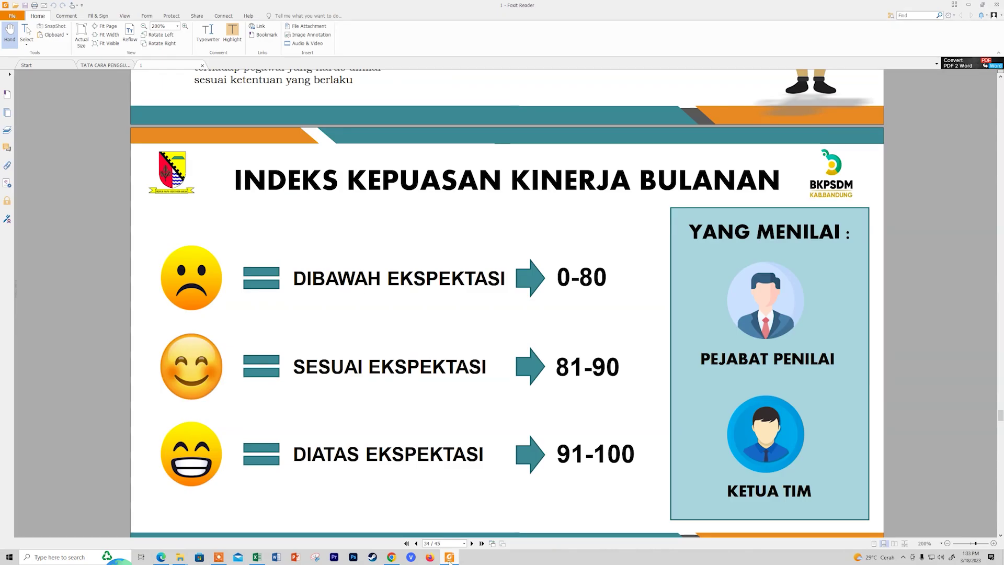
pyautogui.click(449, 558)
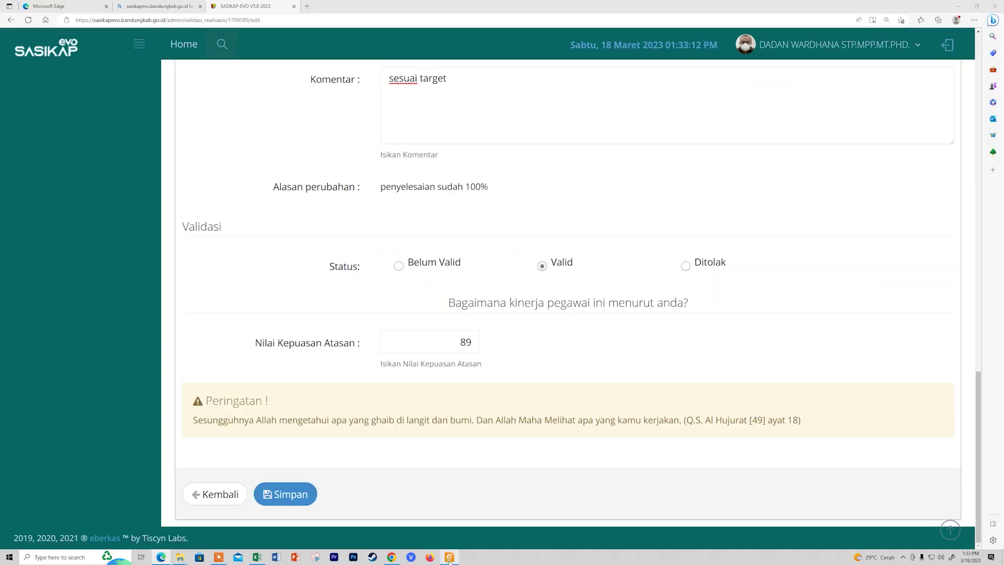
pyautogui.click(283, 494)
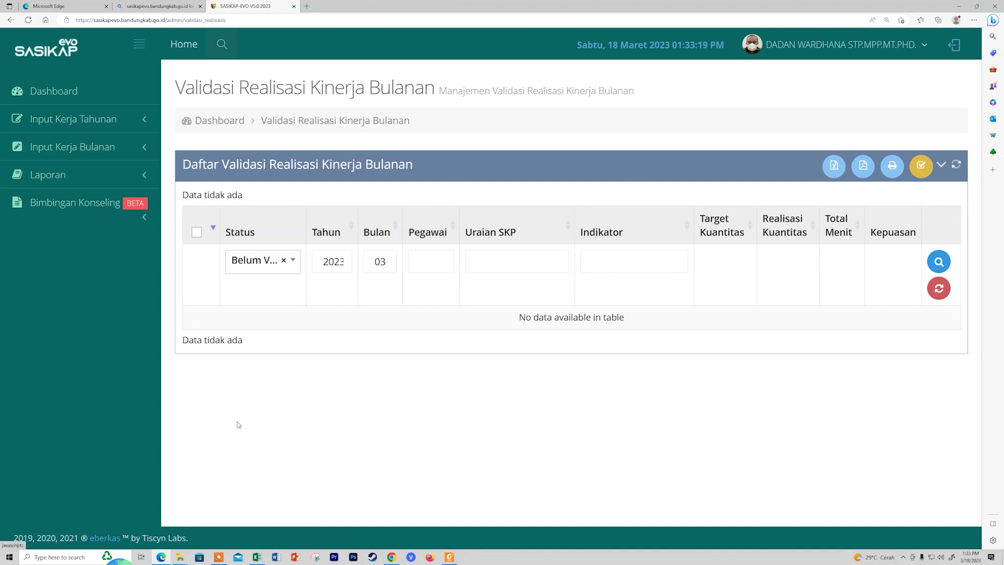
# - Switch to the employee's account in Chrome and filter the month 02 realisation list by status Belum Valid
pyautogui.click(390, 560)
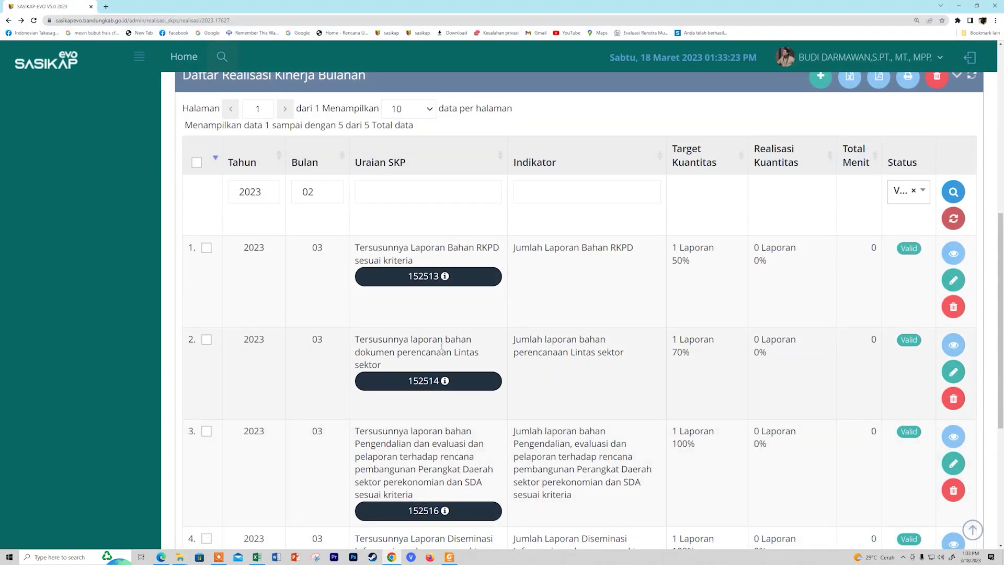
pyautogui.scroll(-2, 714, 352)
pyautogui.scroll(1, 738, 341)
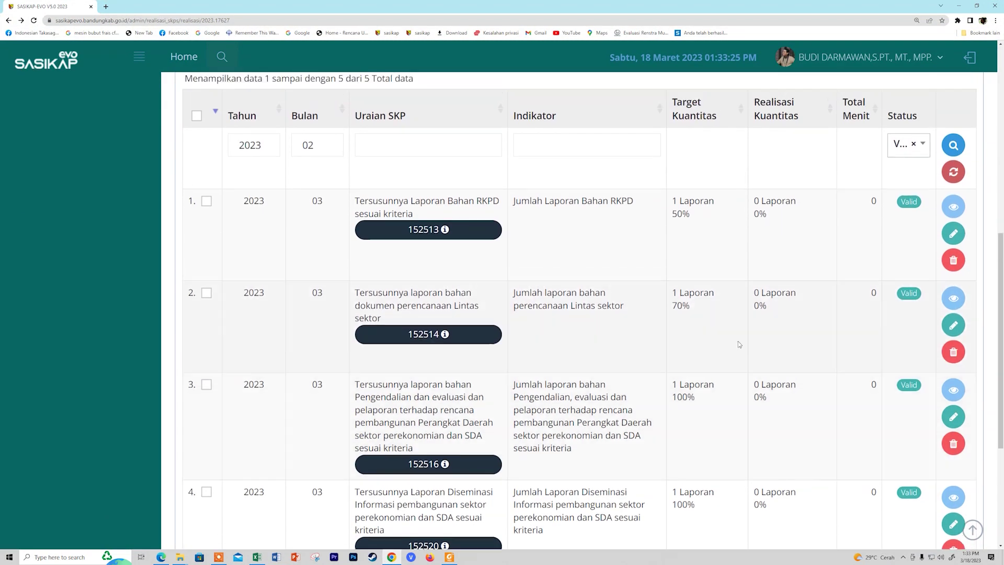
pyautogui.click(927, 158)
pyautogui.click(909, 218)
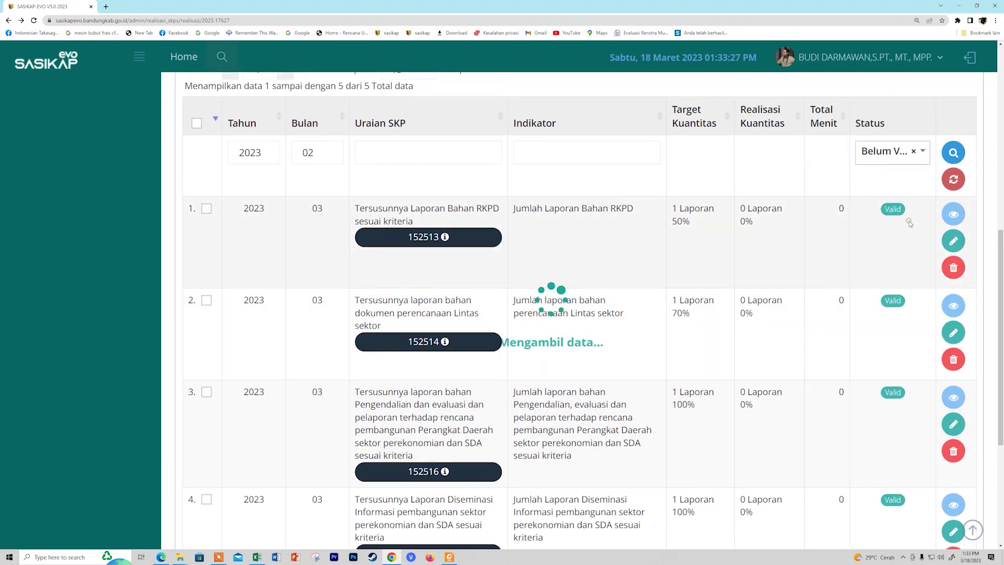
# - Filter the 2023 month 02 realisation list by status Valid and compare the target and realisation quantities of each entry
pyautogui.click(922, 391)
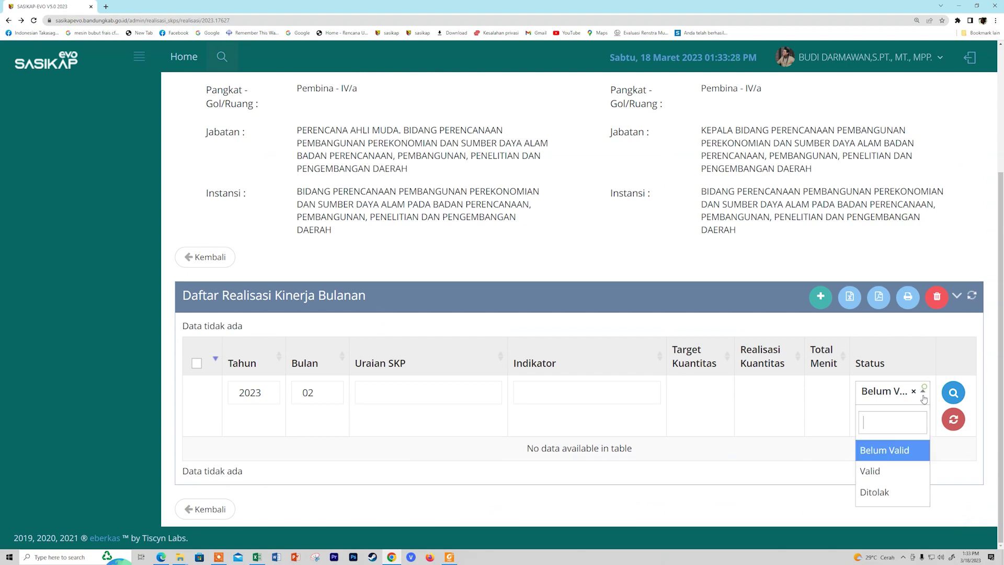
pyautogui.click(894, 468)
pyautogui.scroll(-6, 670, 418)
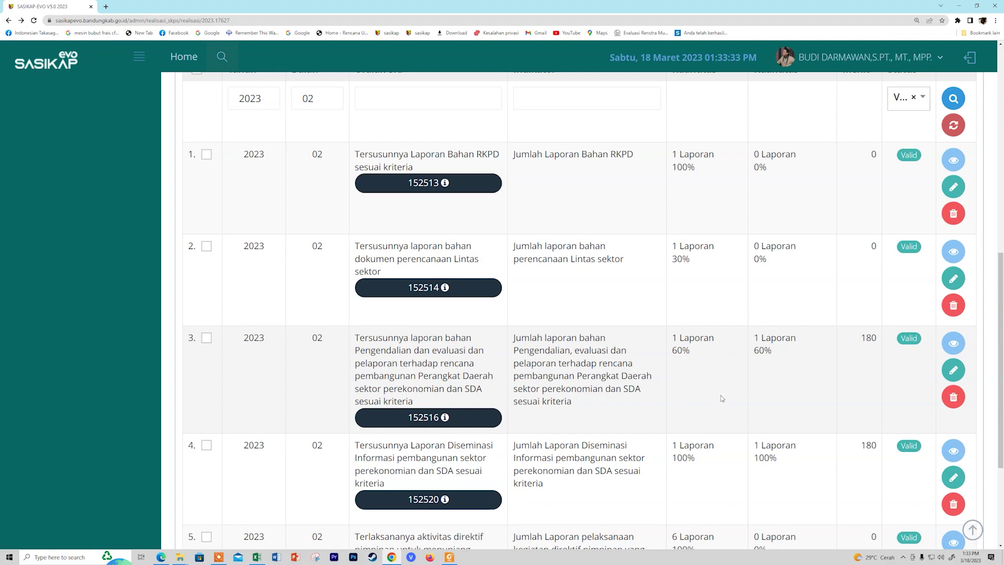
pyautogui.scroll(-2, 720, 397)
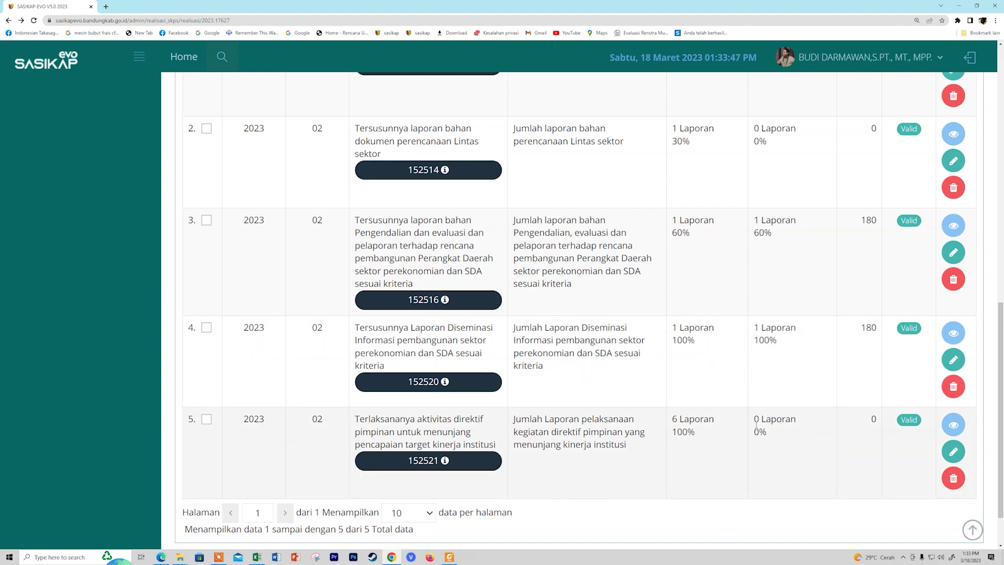
pyautogui.scroll(3, 768, 425)
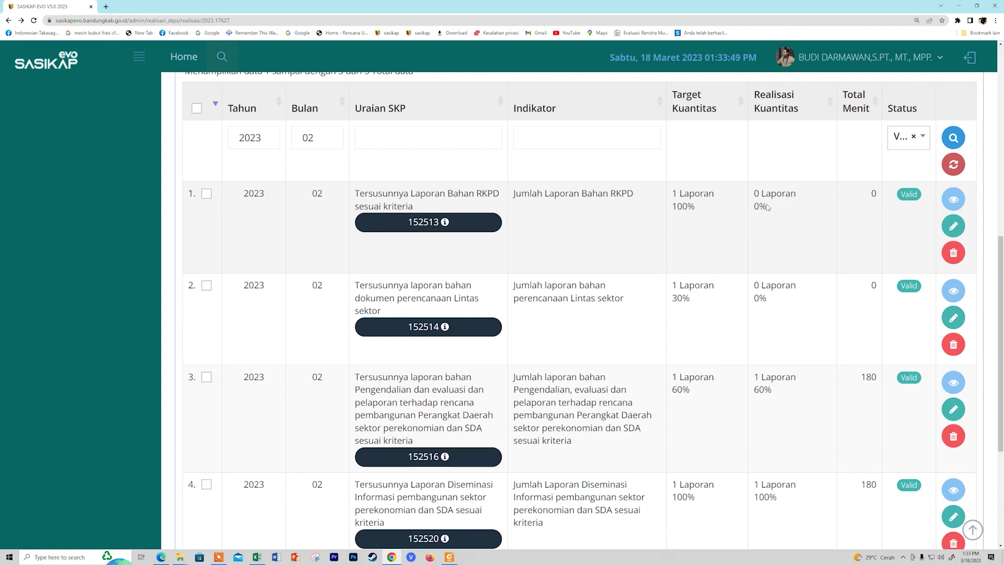
pyautogui.scroll(-2, 754, 264)
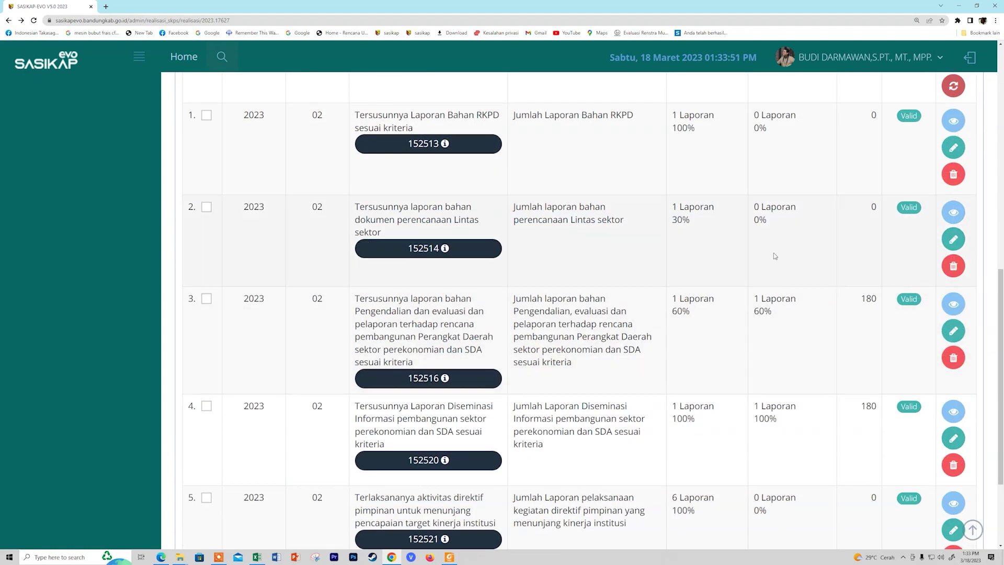
pyautogui.scroll(-2, 779, 282)
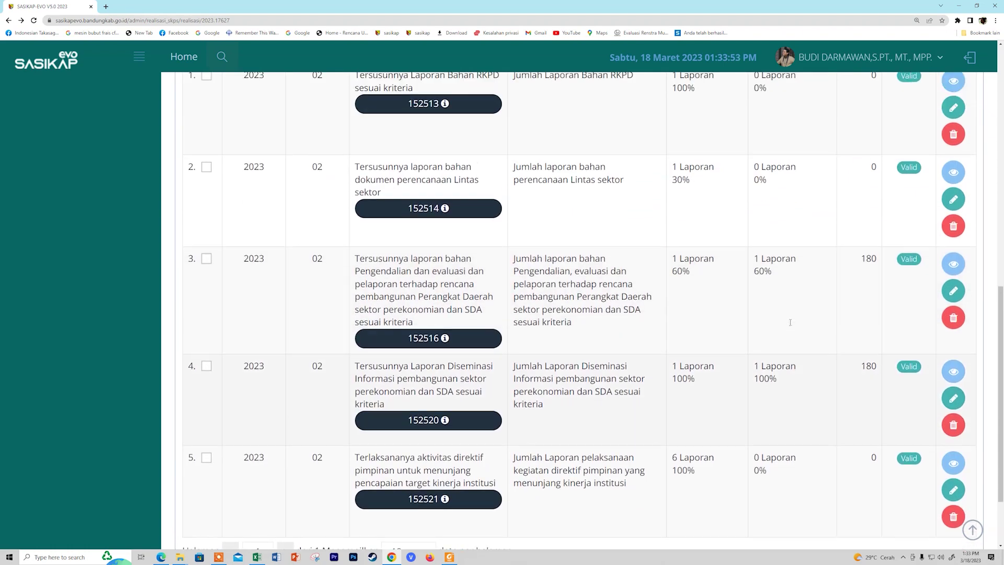
pyautogui.scroll(3, 789, 322)
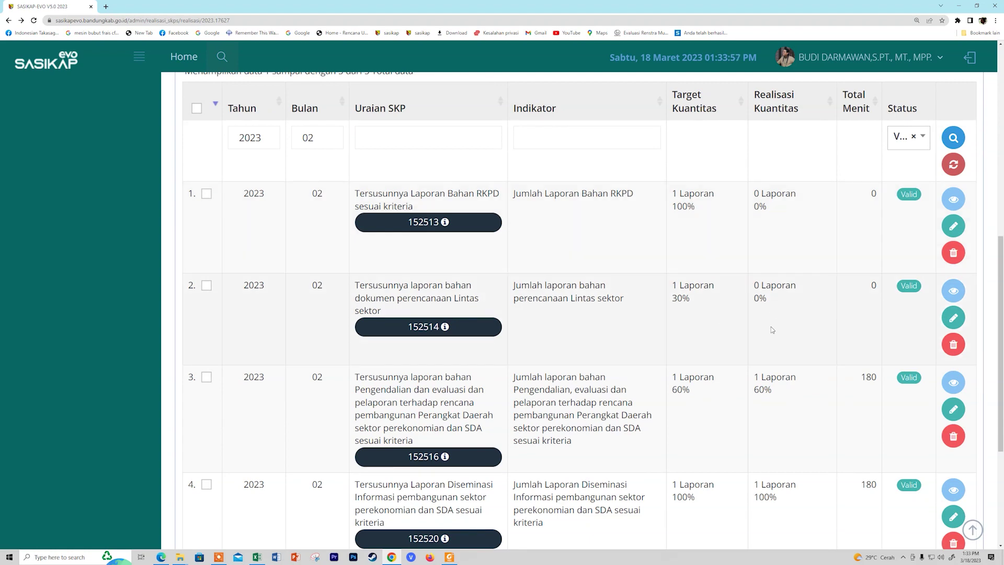
pyautogui.scroll(-2, 770, 326)
pyautogui.scroll(-2, 770, 425)
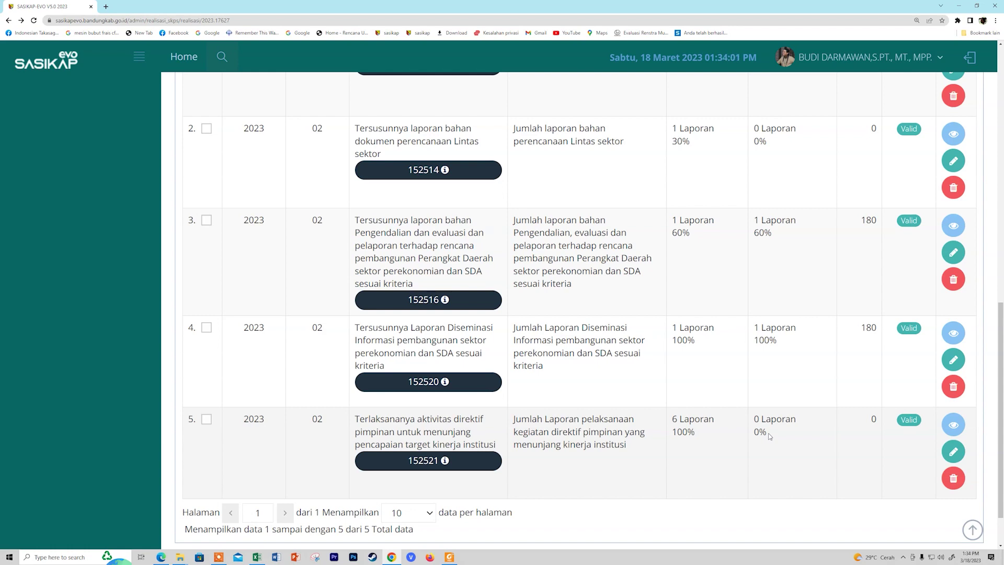
pyautogui.scroll(-2, 769, 436)
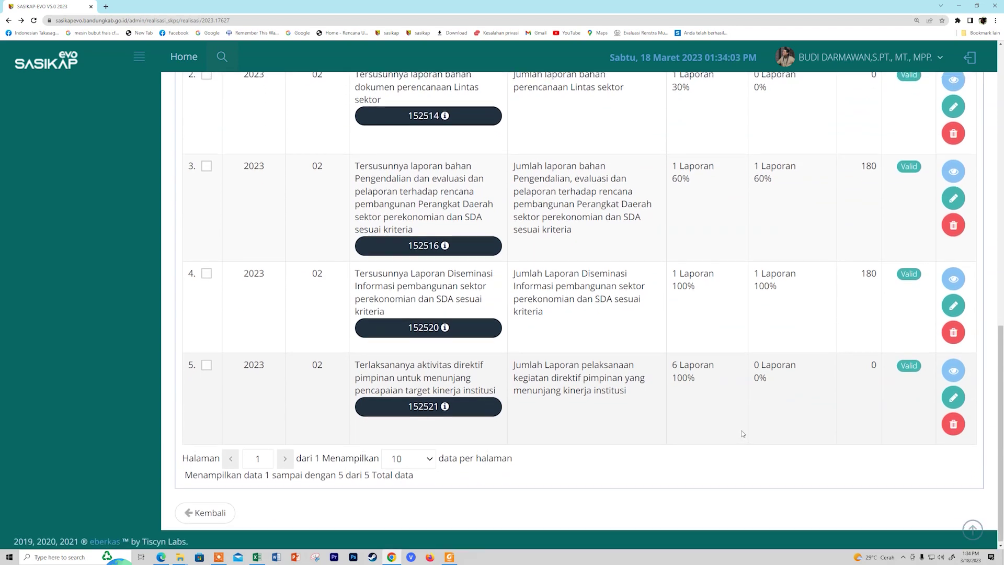
pyautogui.scroll(7, 742, 433)
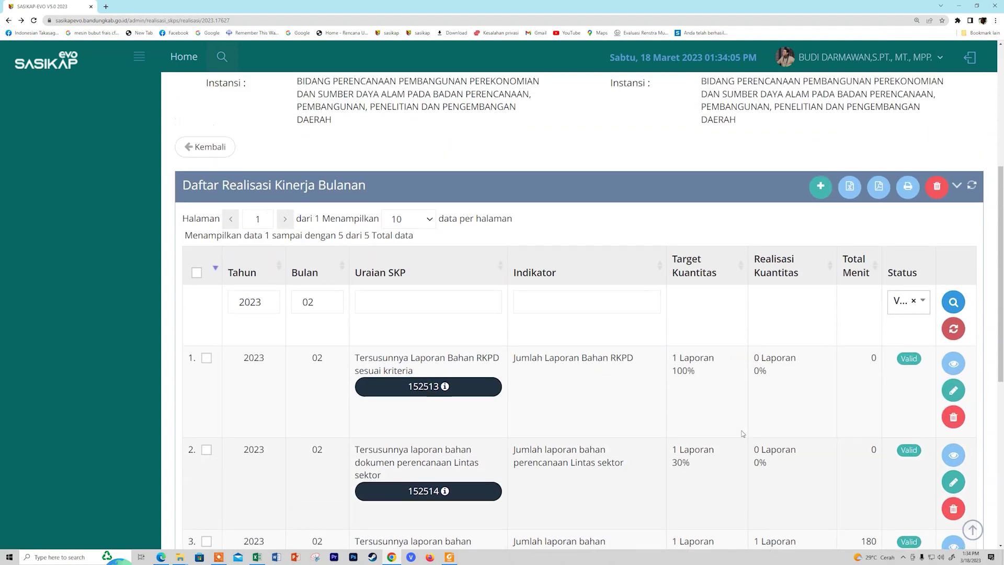
pyautogui.scroll(2, 743, 433)
pyautogui.scroll(3, 109, 190)
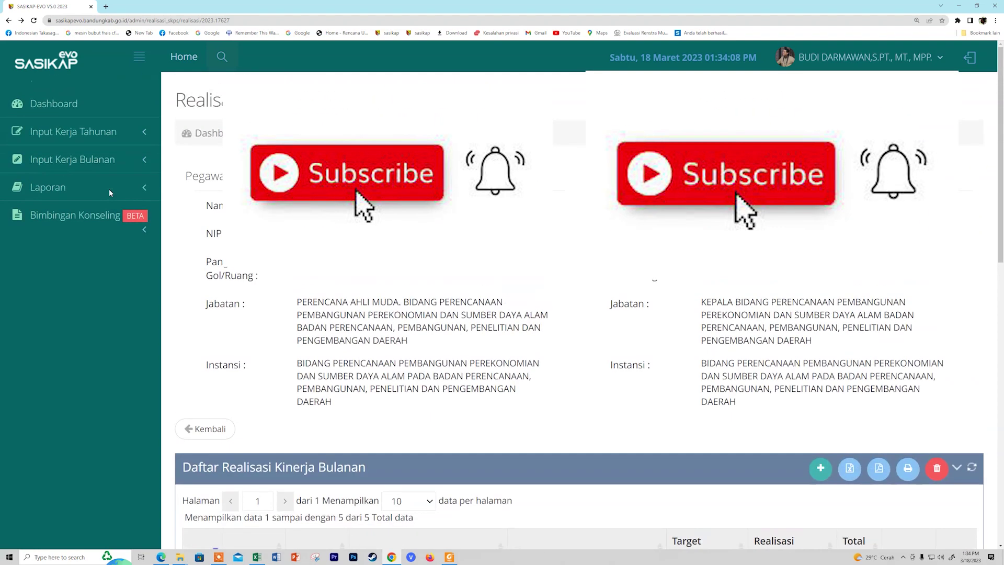
# - Open the Penilaian Kerja Bulanan report list and filter it to month 02 of 2023
pyautogui.click(97, 184)
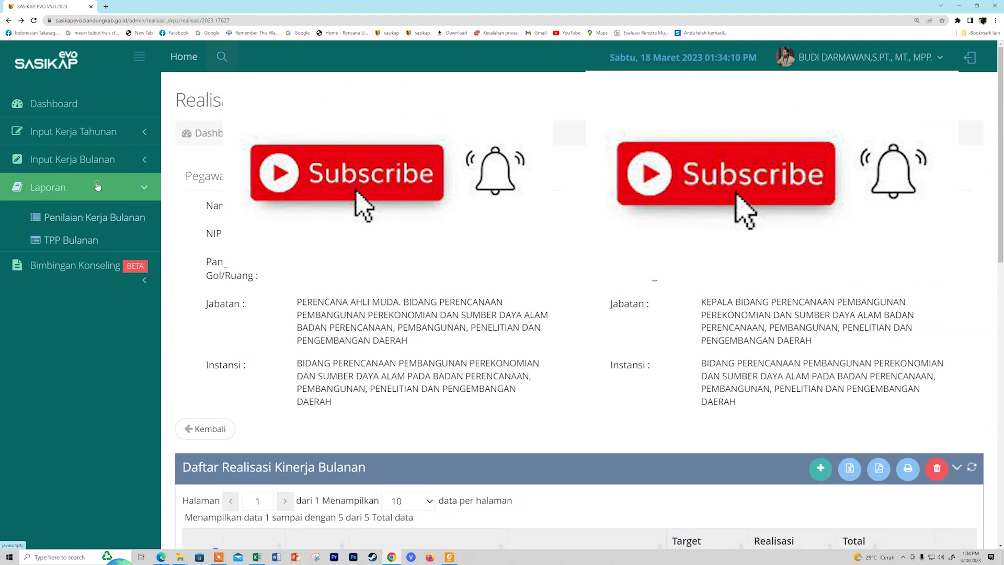
pyautogui.click(96, 220)
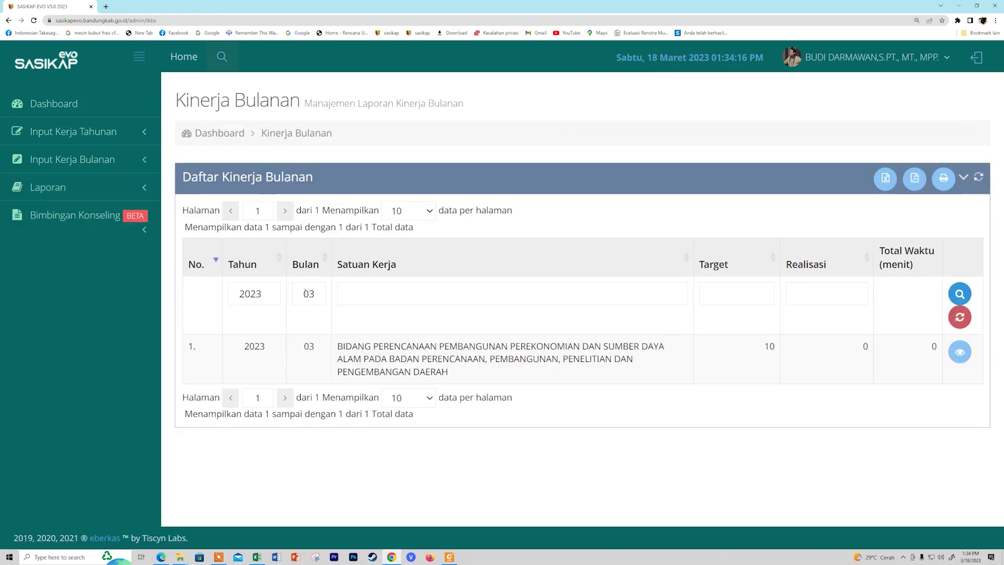
pyautogui.click(313, 294)
pyautogui.write('2')
pyautogui.click(959, 294)
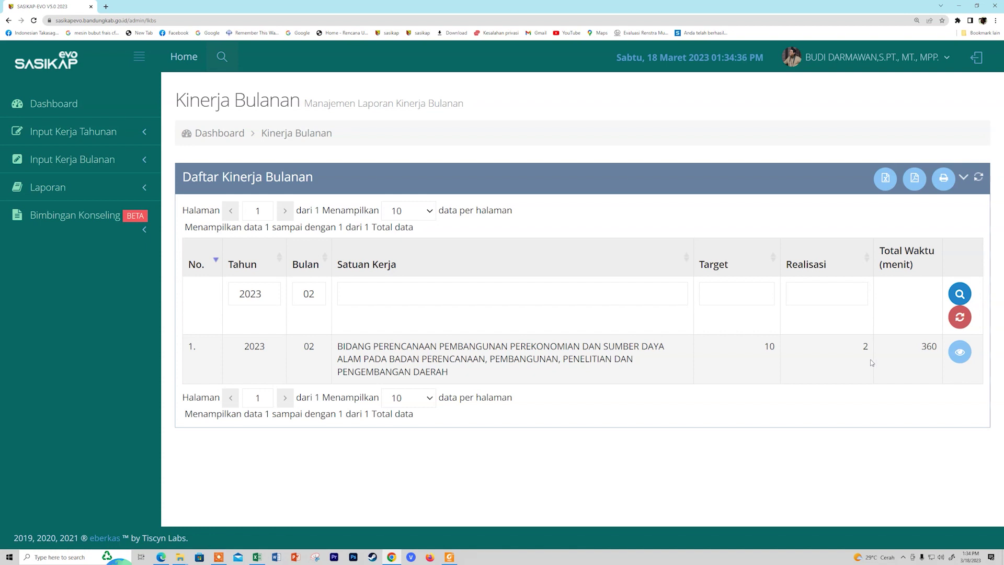
# - Open the February 2023 Penilaian Kinerja Bulanan report, examine its output, expectation and total score figures, and close it
pyautogui.click(960, 353)
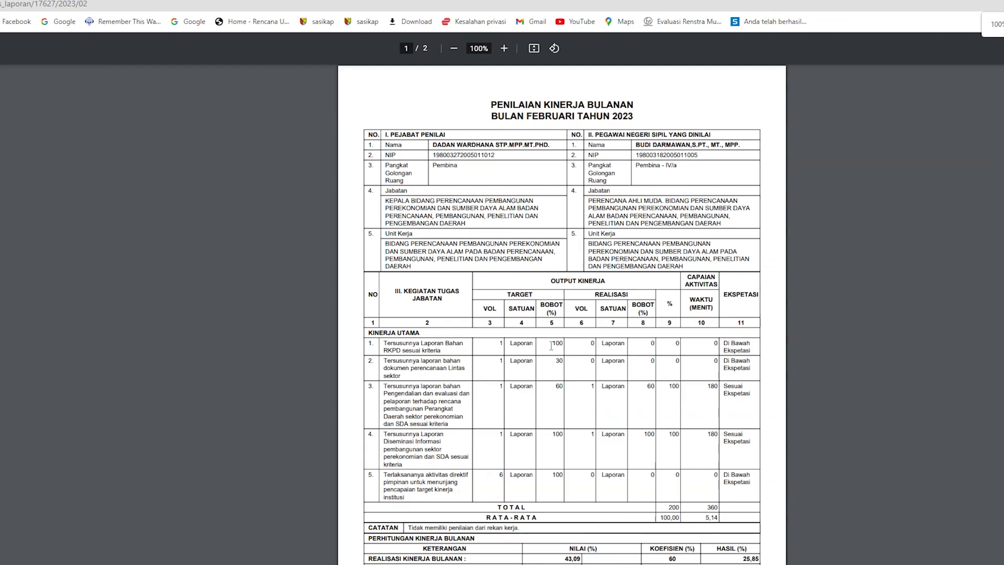
pyautogui.scroll(-2, 551, 345)
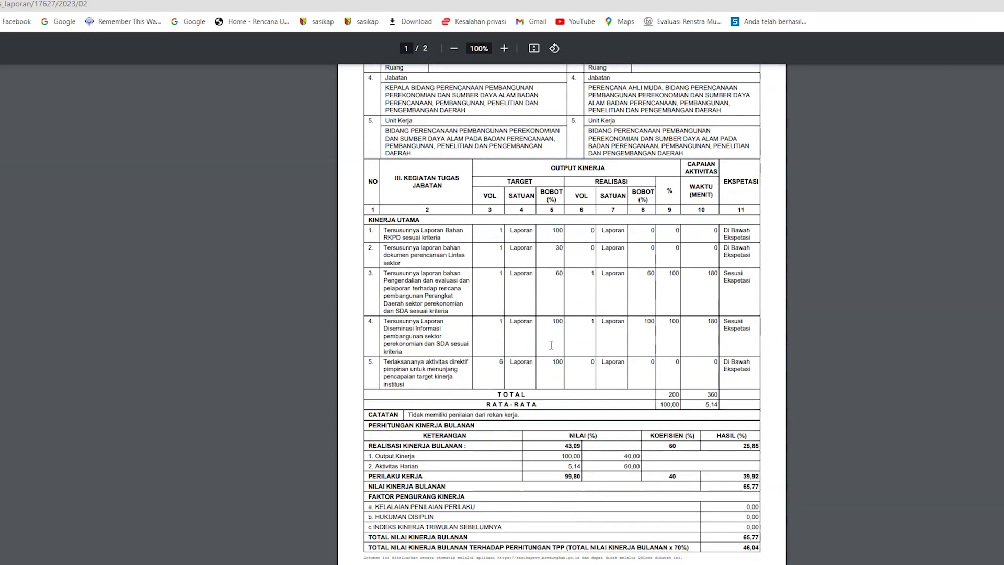
pyautogui.scroll(2, 775, 343)
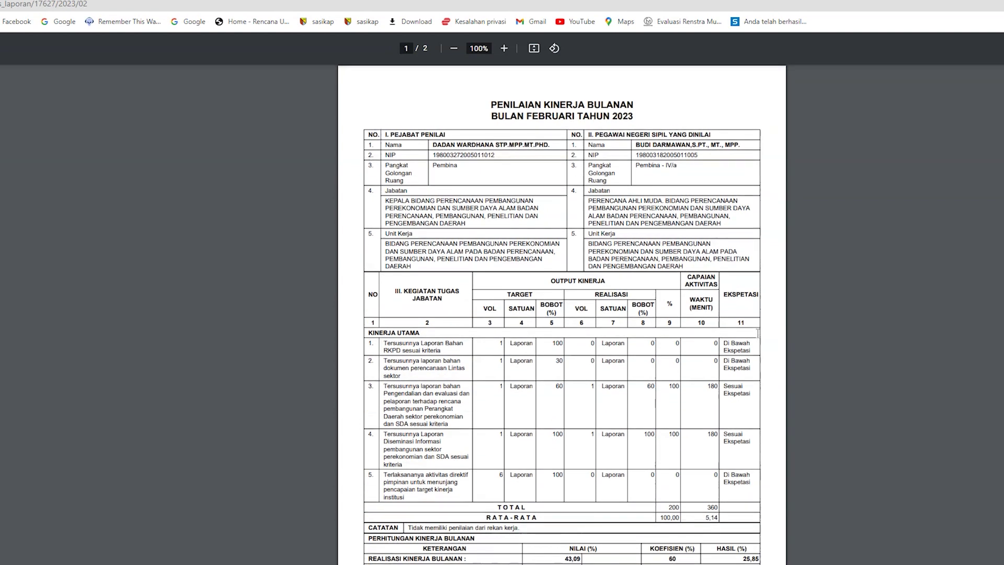
pyautogui.scroll(-2, 757, 332)
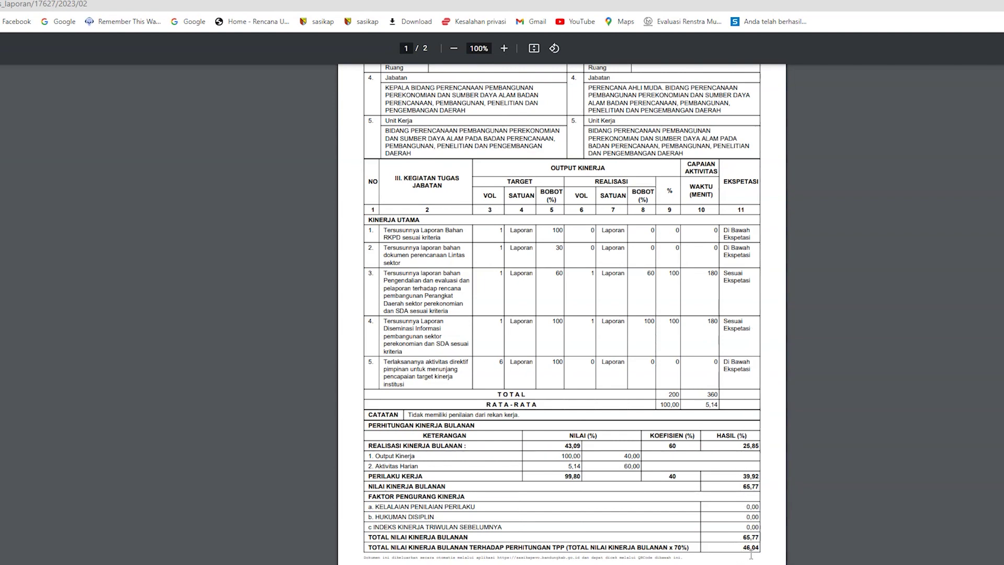
pyautogui.scroll(3, 751, 554)
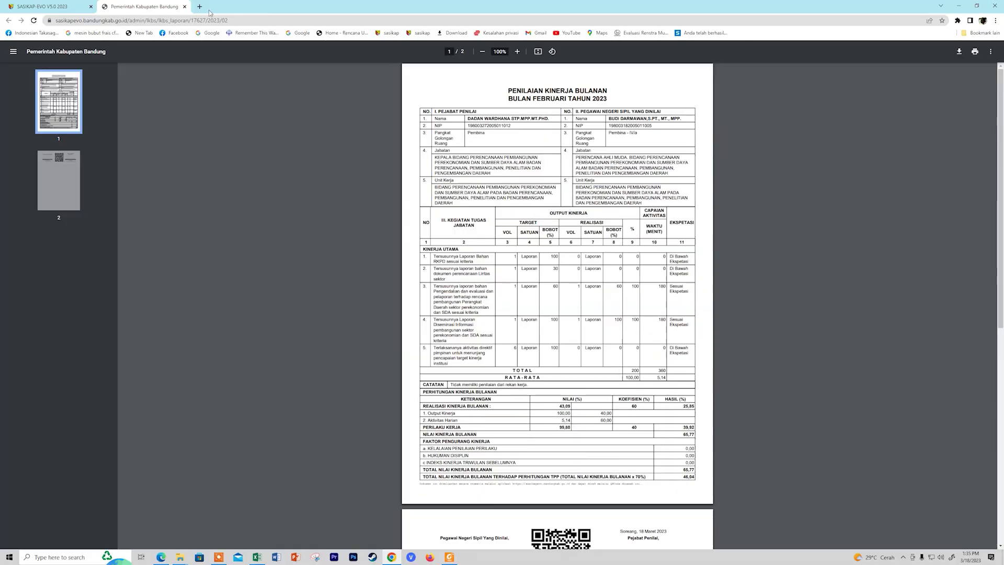
pyautogui.click(184, 7)
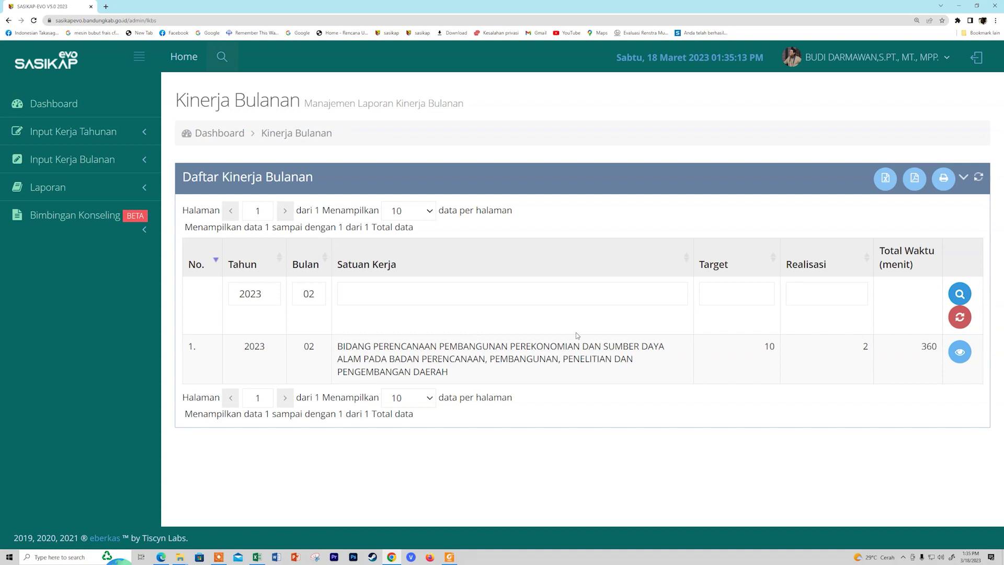